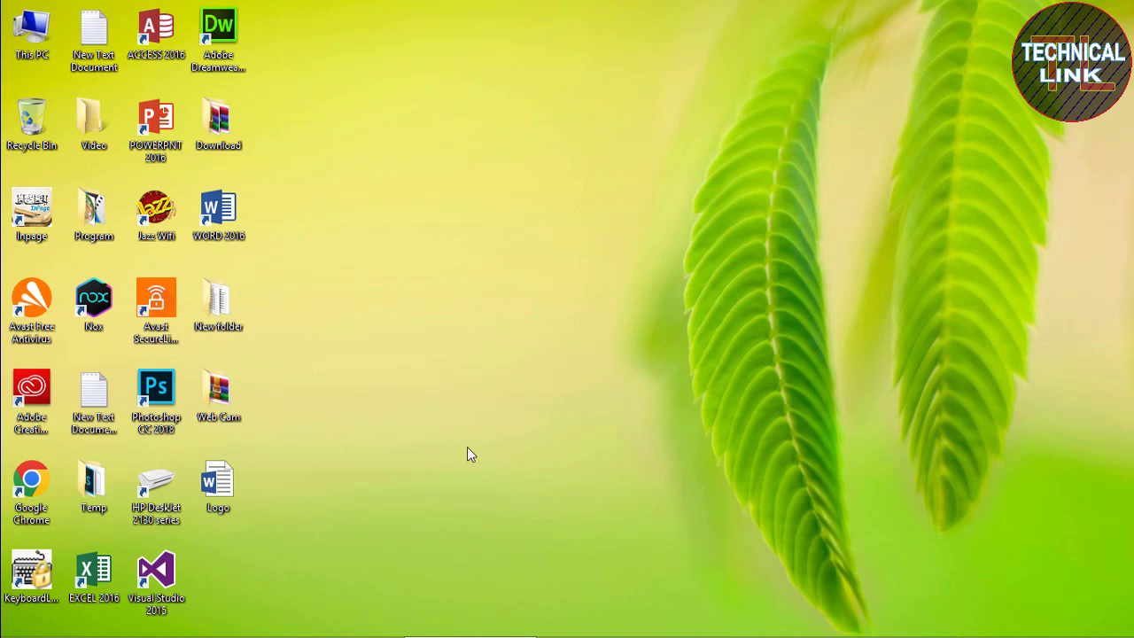
Launch Word 2016 from its desktop shortcut and start a new blank document
right_click(228, 218)
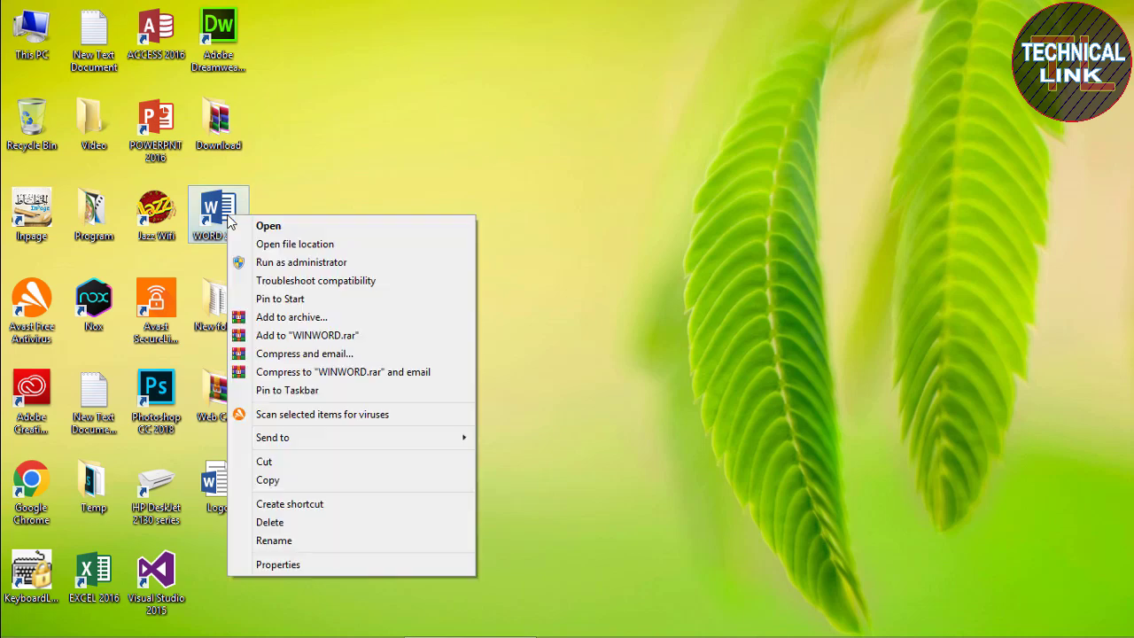
click(268, 225)
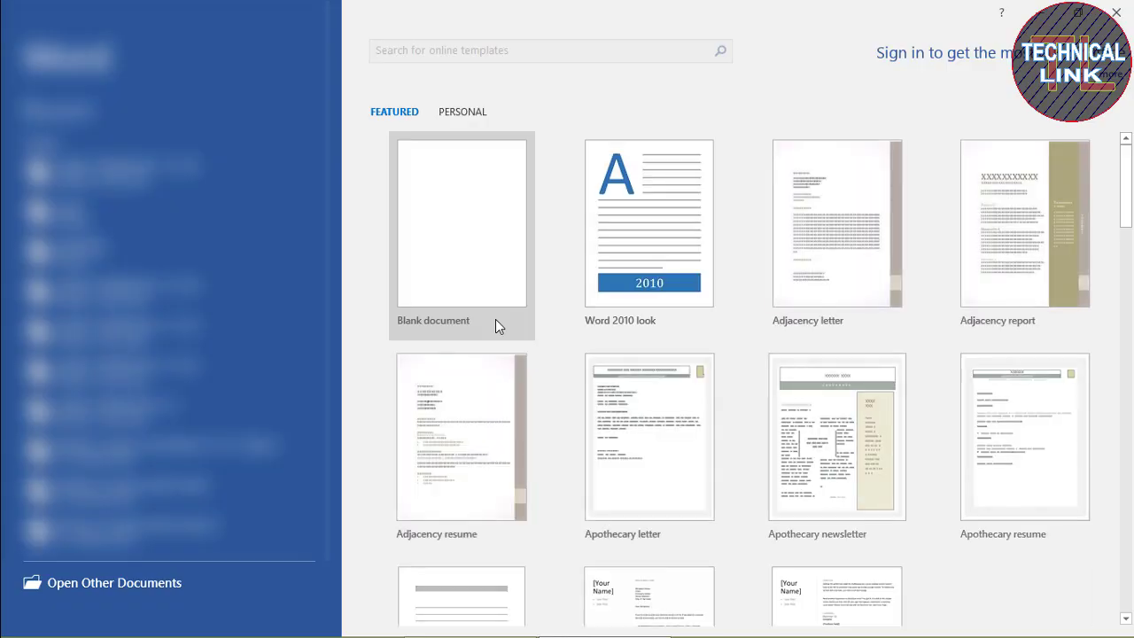
click(462, 202)
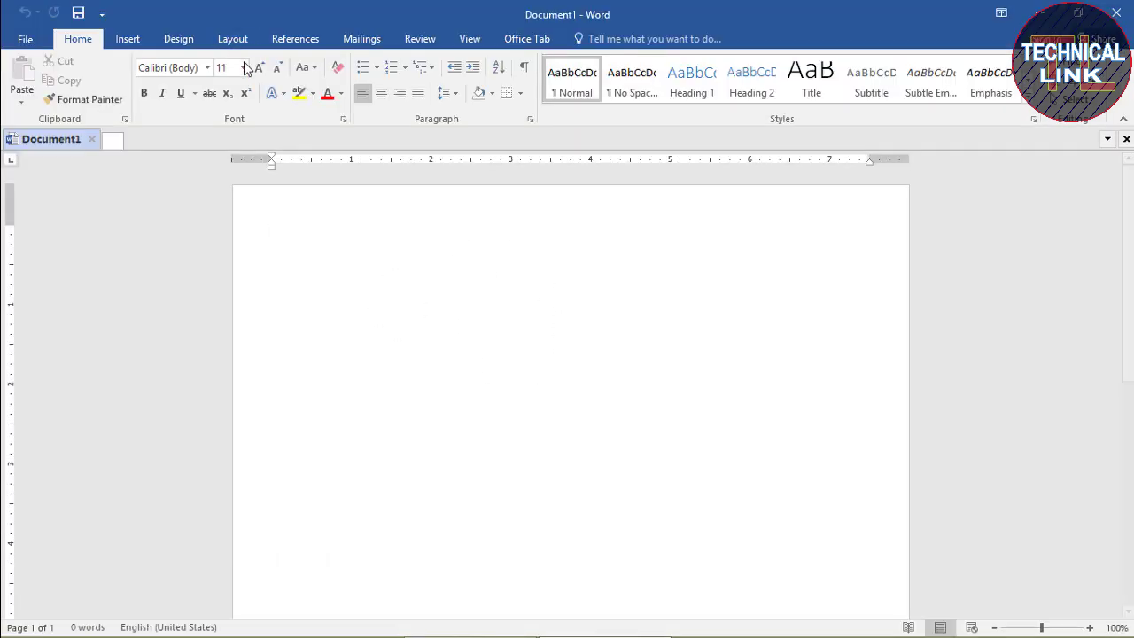
Set the paper size to A4
click(229, 38)
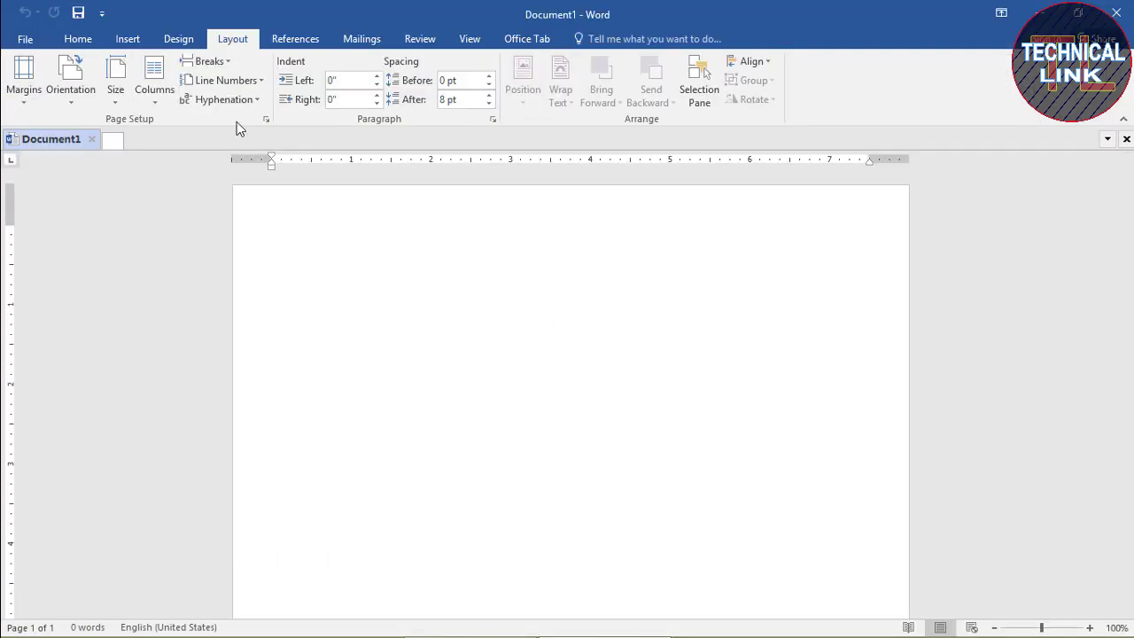
click(113, 101)
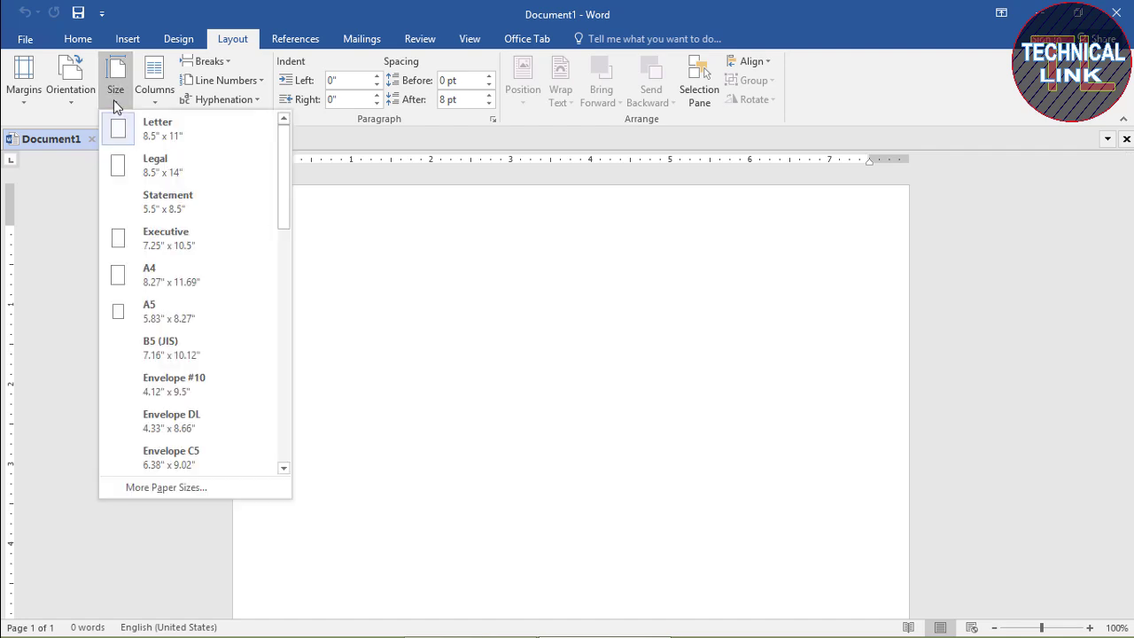
click(200, 286)
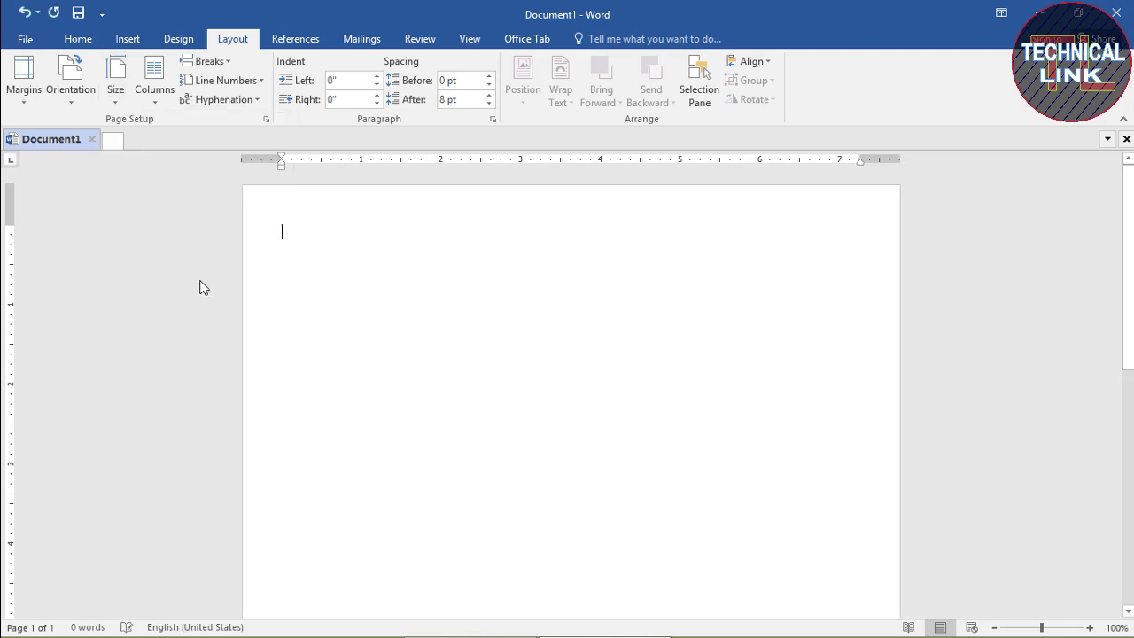
Set 0.5" top, left and right margins and a 0.61" bottom margin, accepting Word's printable-area fix
click(24, 97)
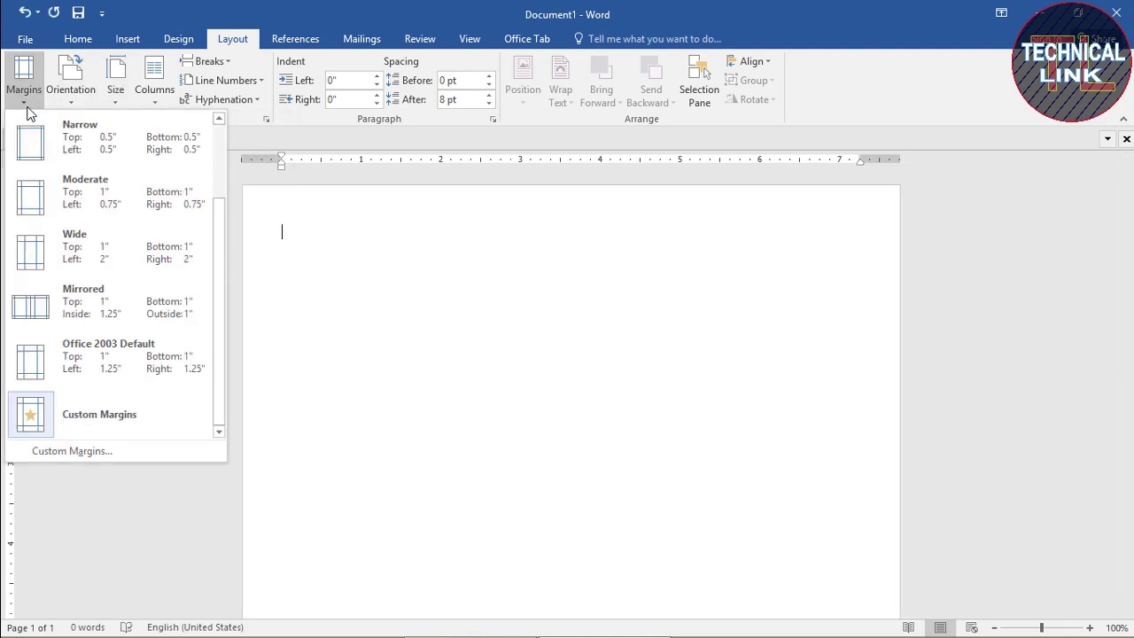
click(104, 451)
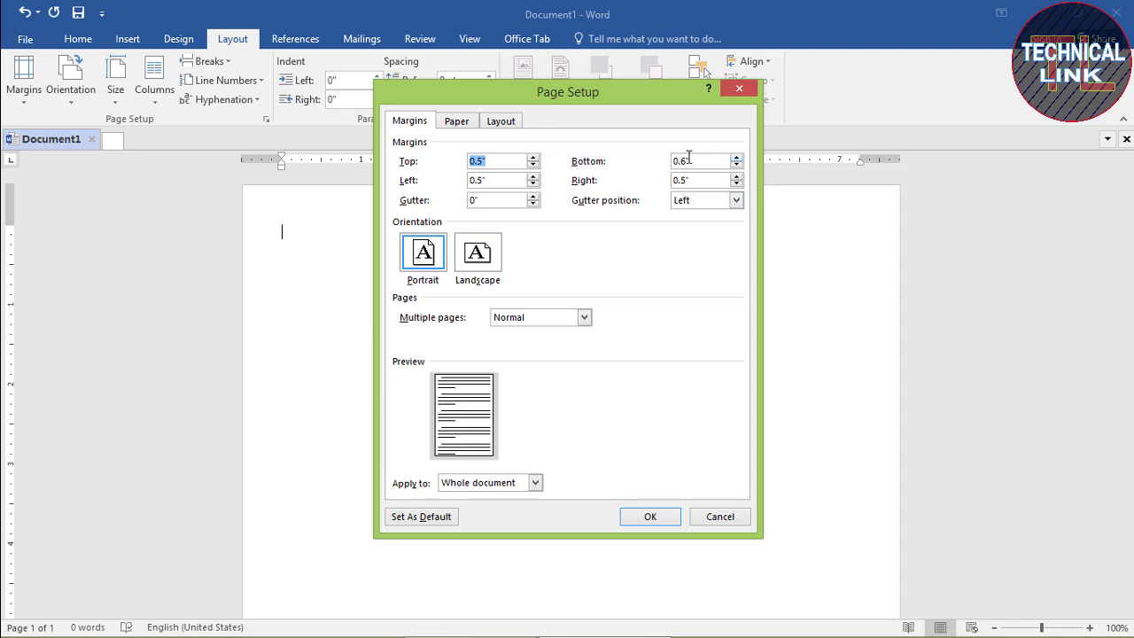
click(733, 163)
click(659, 517)
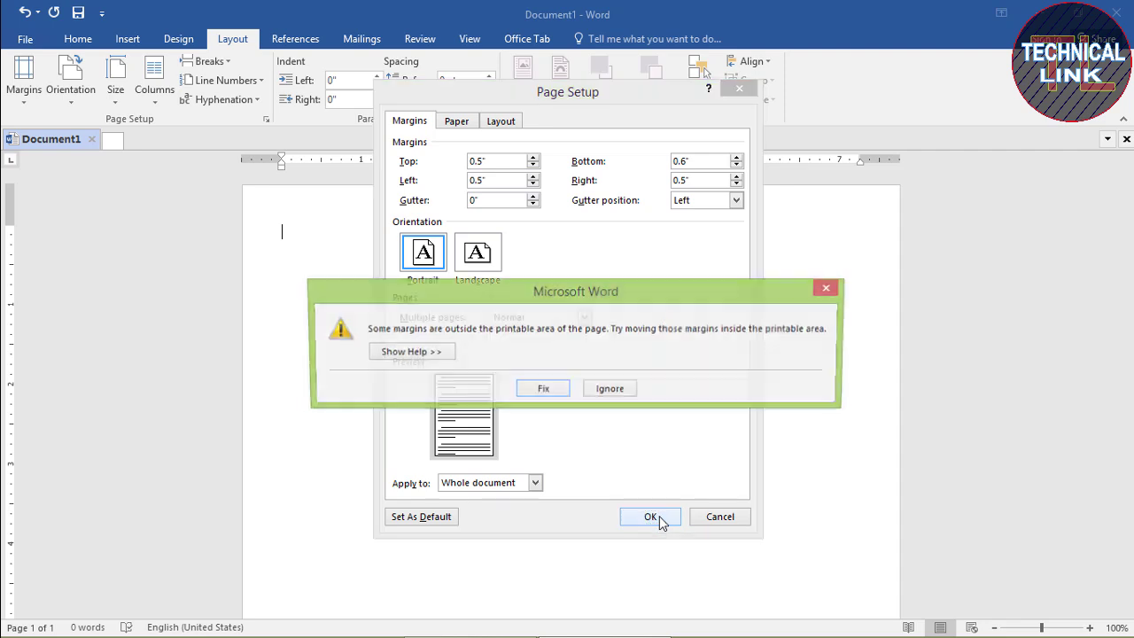
click(543, 390)
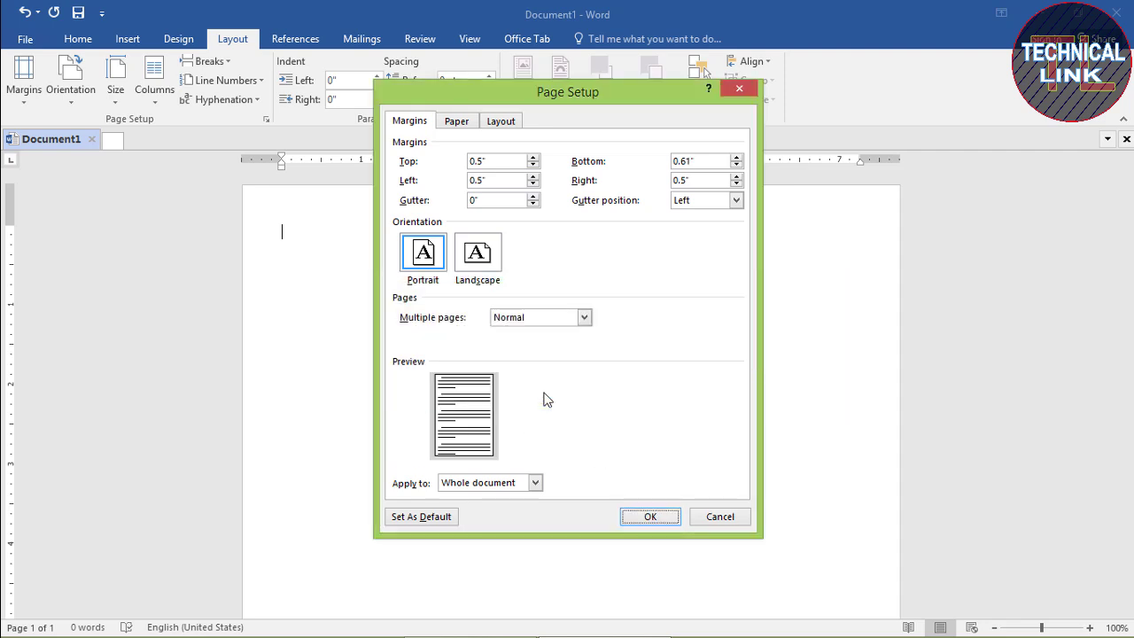
click(650, 516)
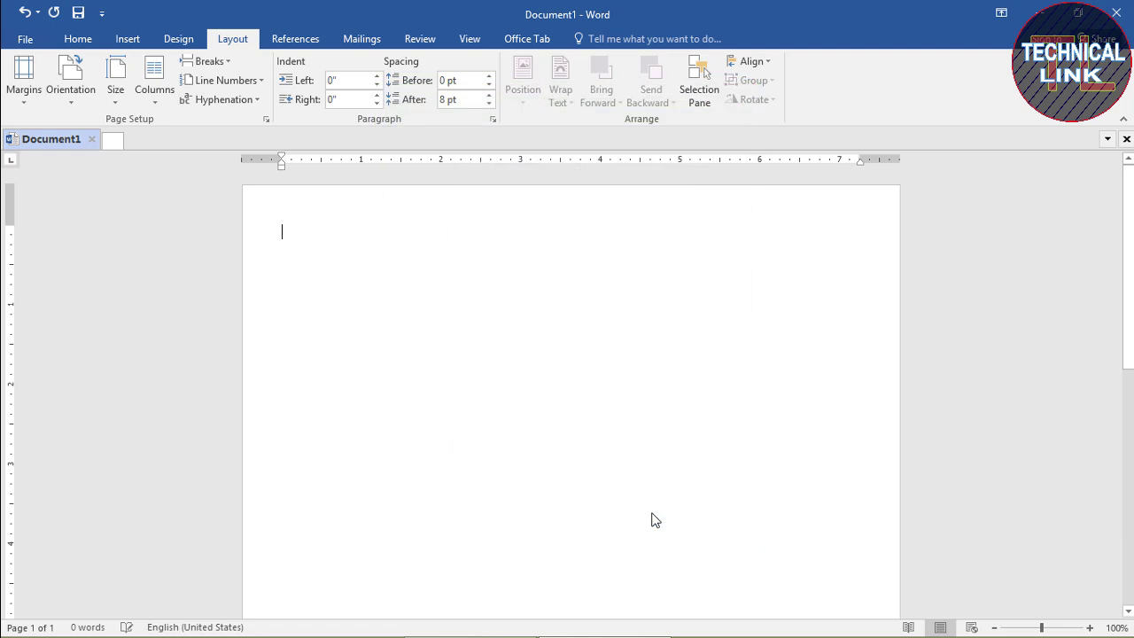
Set the font to Book Antiqua at 14 pt on the Home tab
click(78, 42)
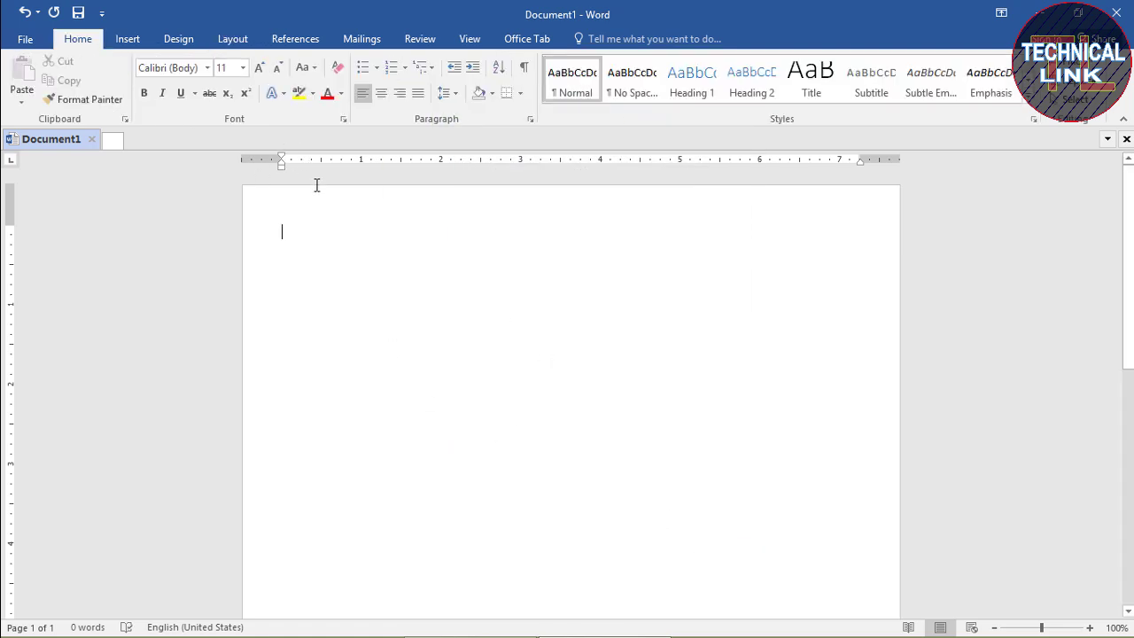
click(243, 68)
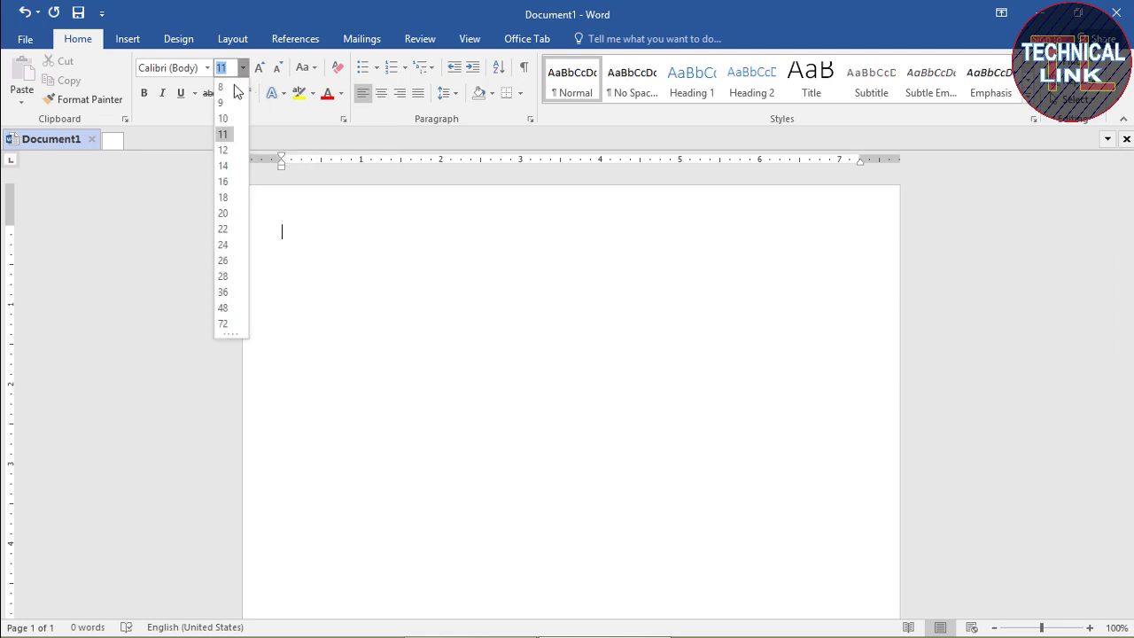
click(227, 167)
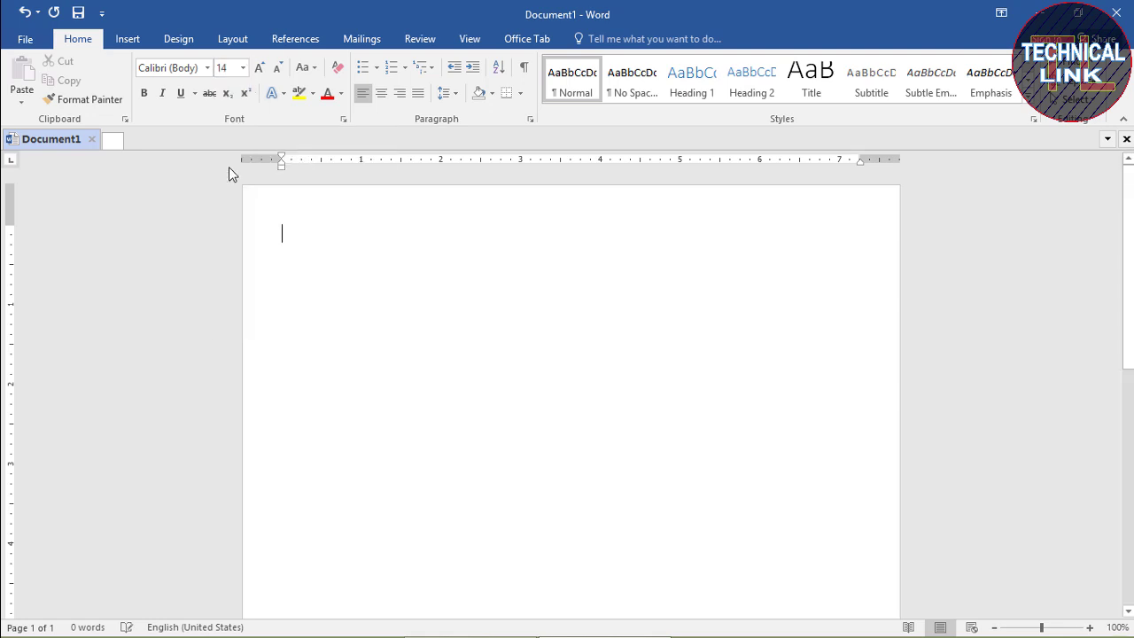
click(206, 68)
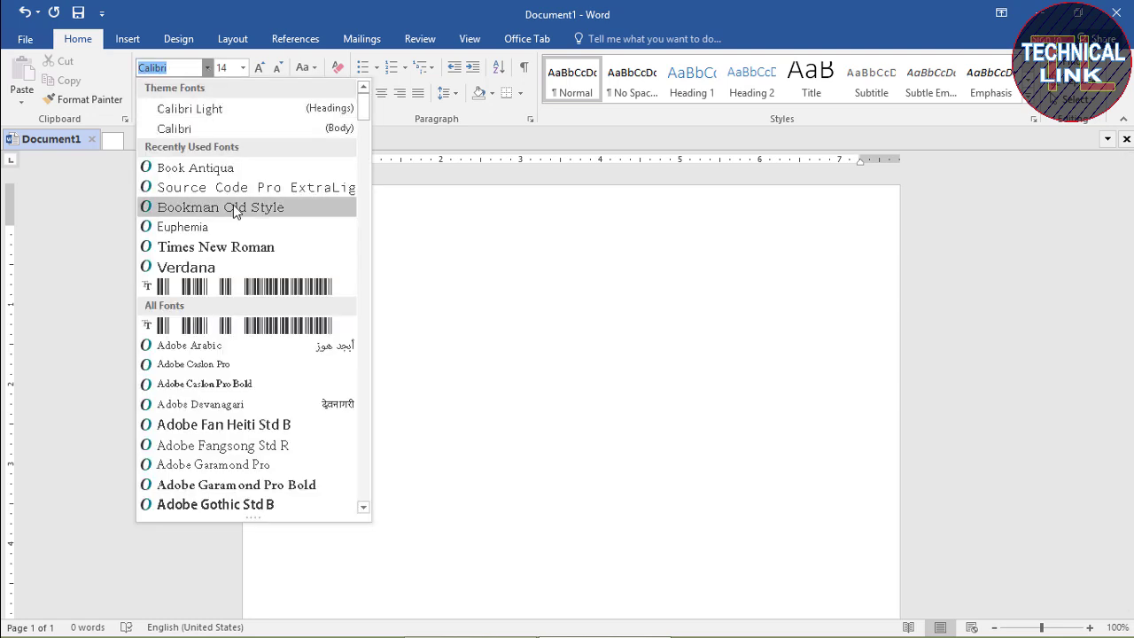
click(227, 171)
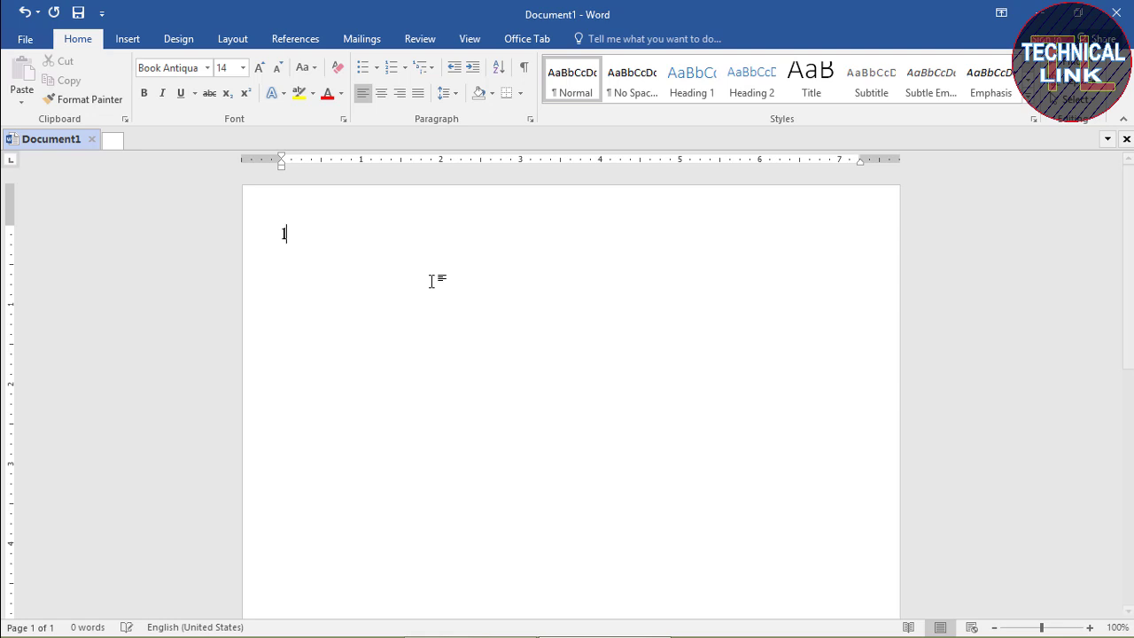
Type the title 'Lunix Computer Institute' and start a new line
text(l)
key(BackSpace)
text(Lu)
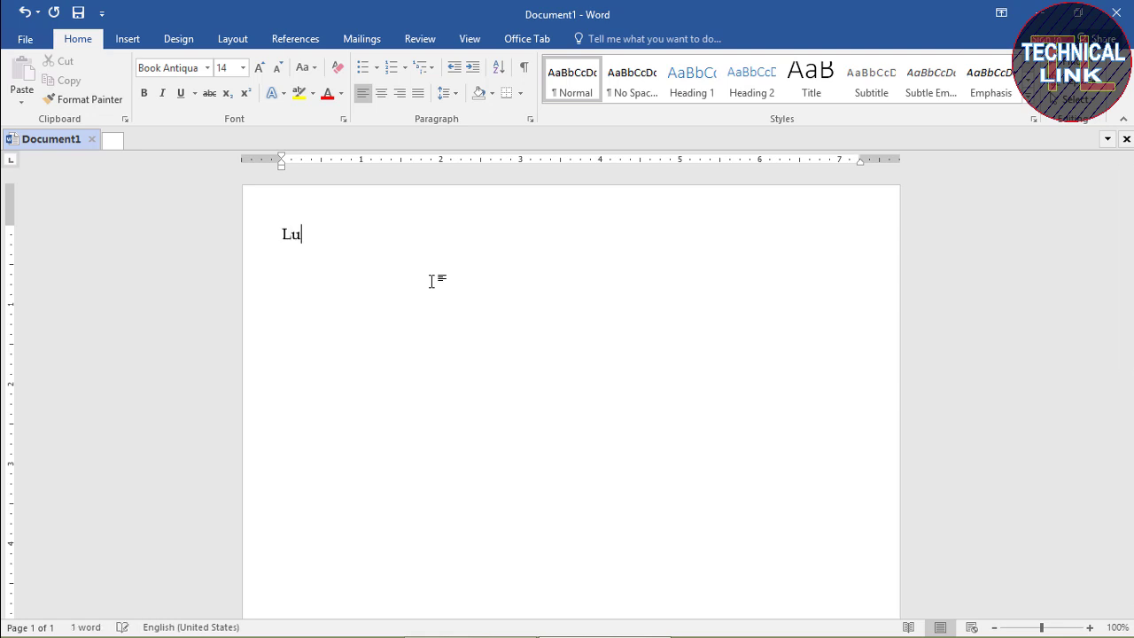
text(nix co)
key(BackSpace)
key(BackSpace)
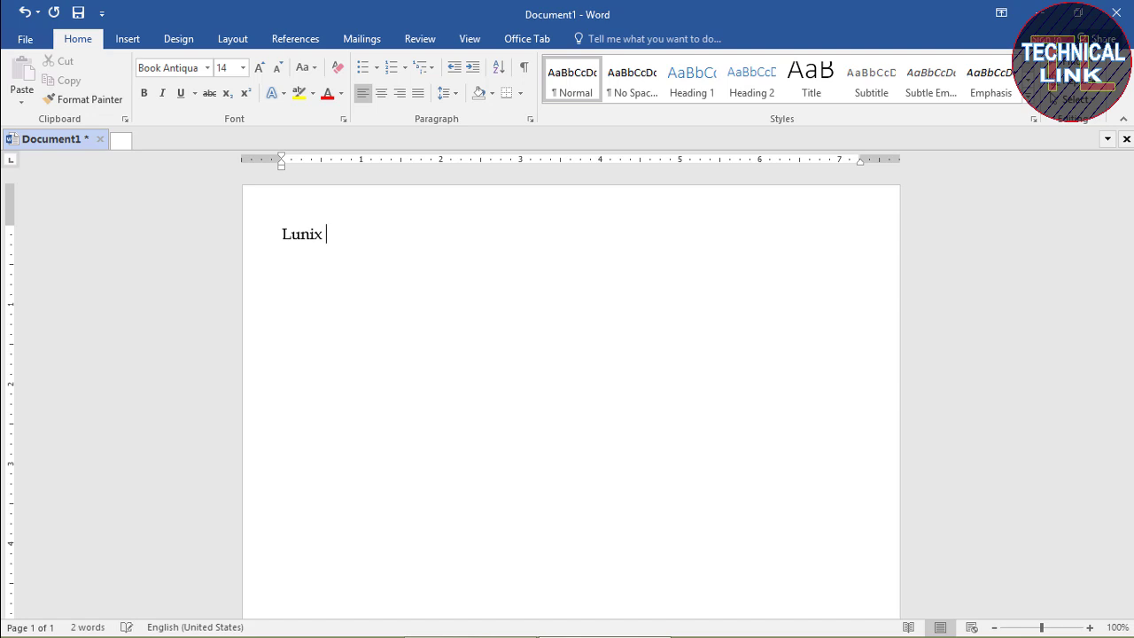
text(Com)
text(p)
key(BackSpace)
text(mputer in)
key(BackSpace)
key(BackSpace)
text(Ins)
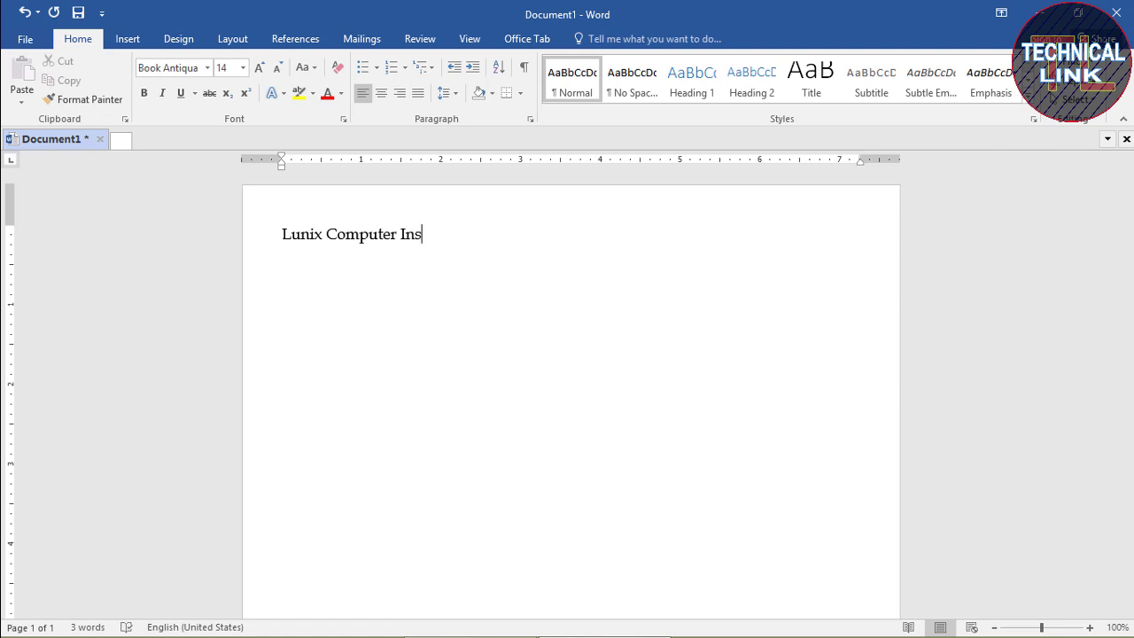
text(titute)
key(Return)
Type 'Our Courses Web Designing, Graphics Designing and Others', correcting the misspelled 'Desinging'
text(Our )
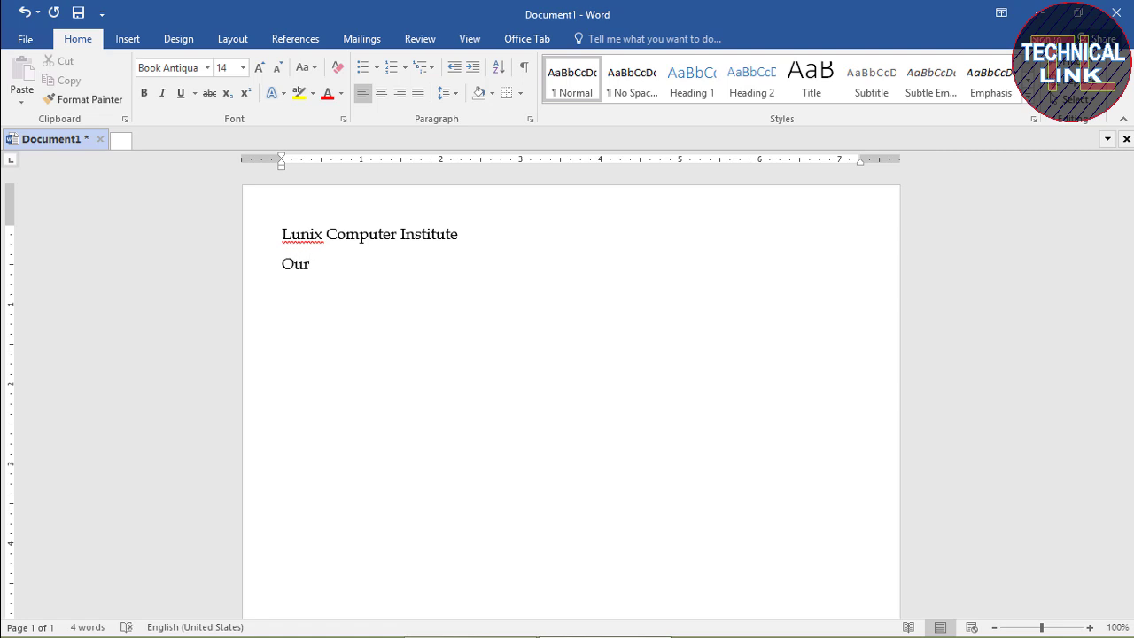
text(Courses Web Des)
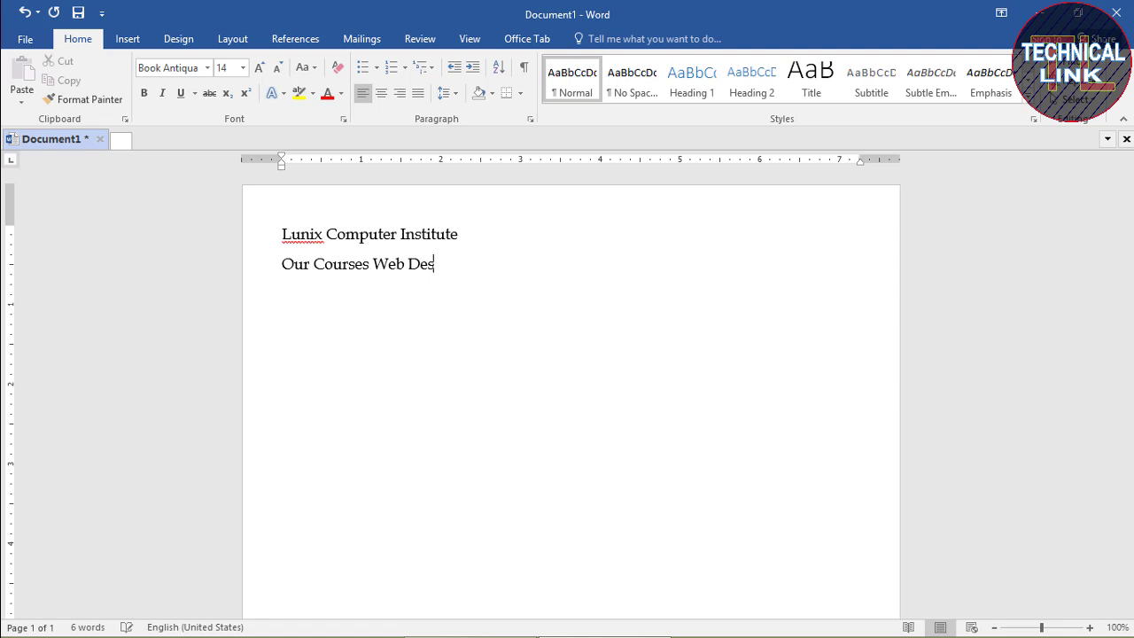
text(inging)
right_click(447, 266)
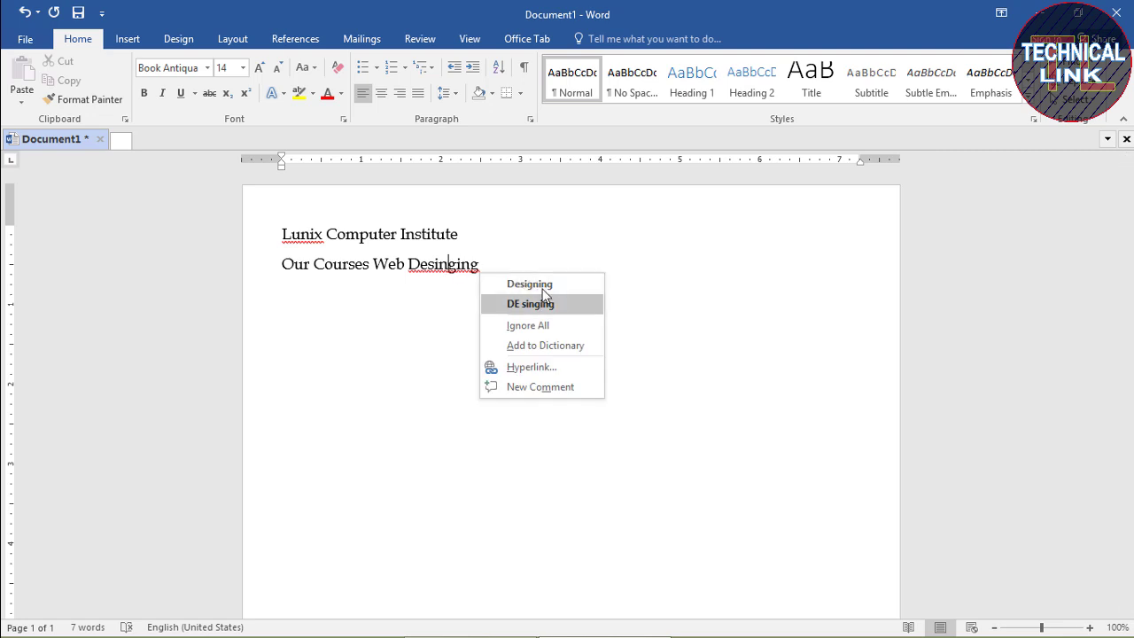
click(534, 284)
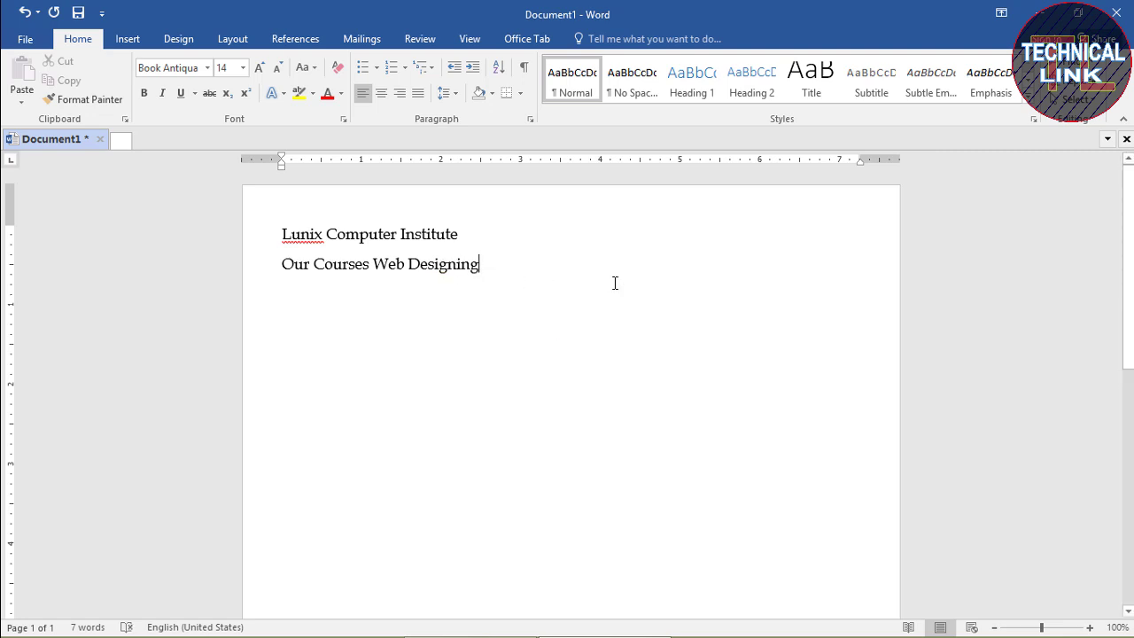
text(,)
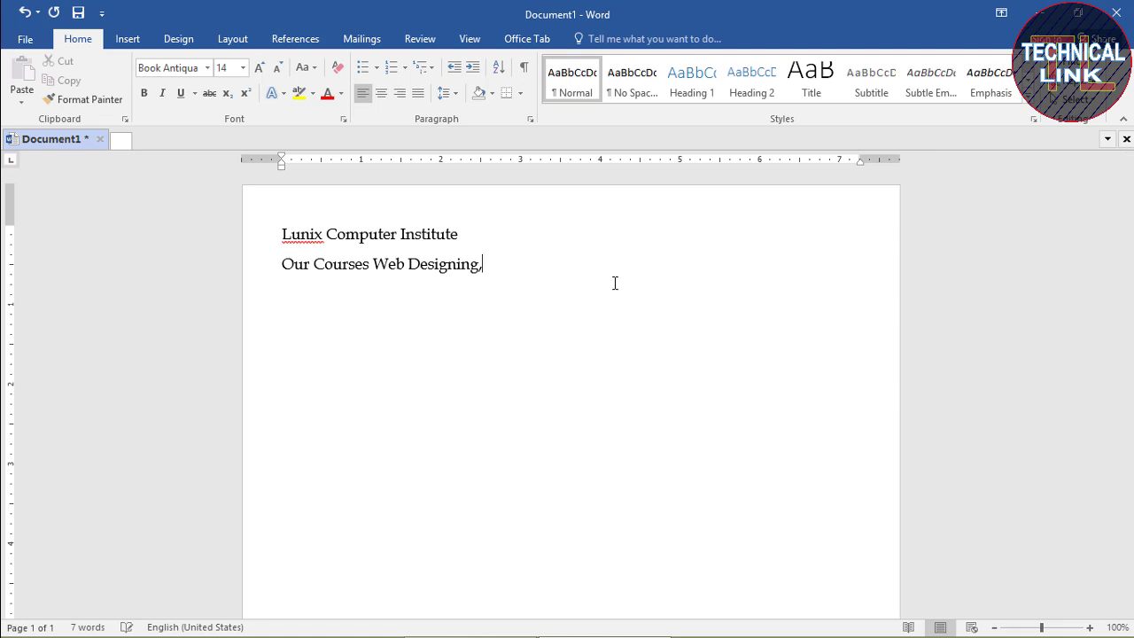
text( Graphics Des)
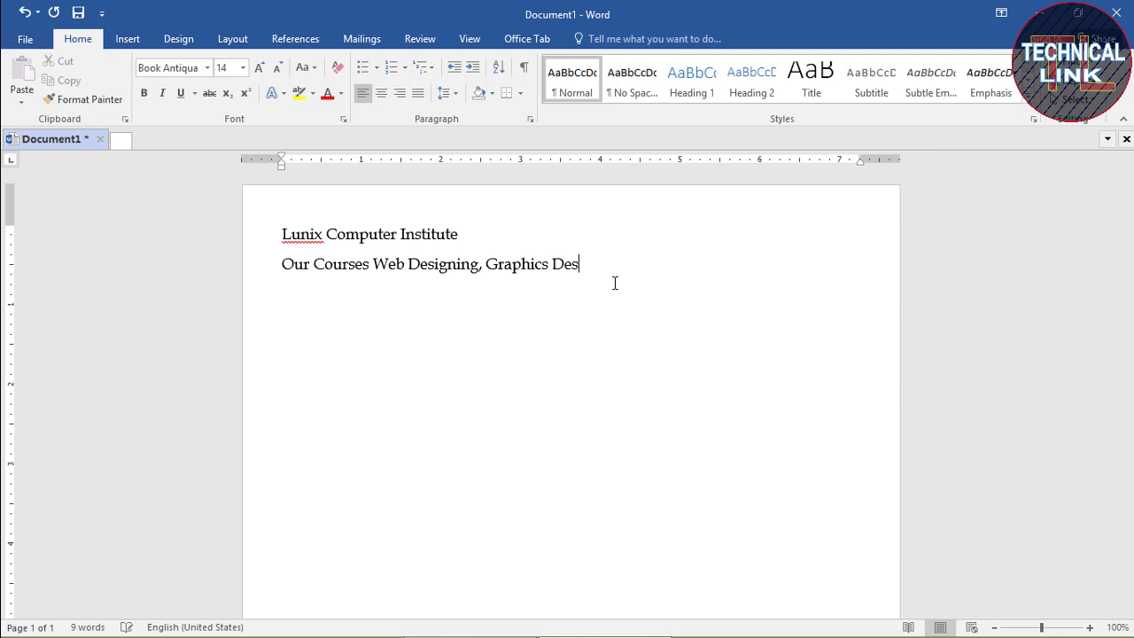
text(igning and )
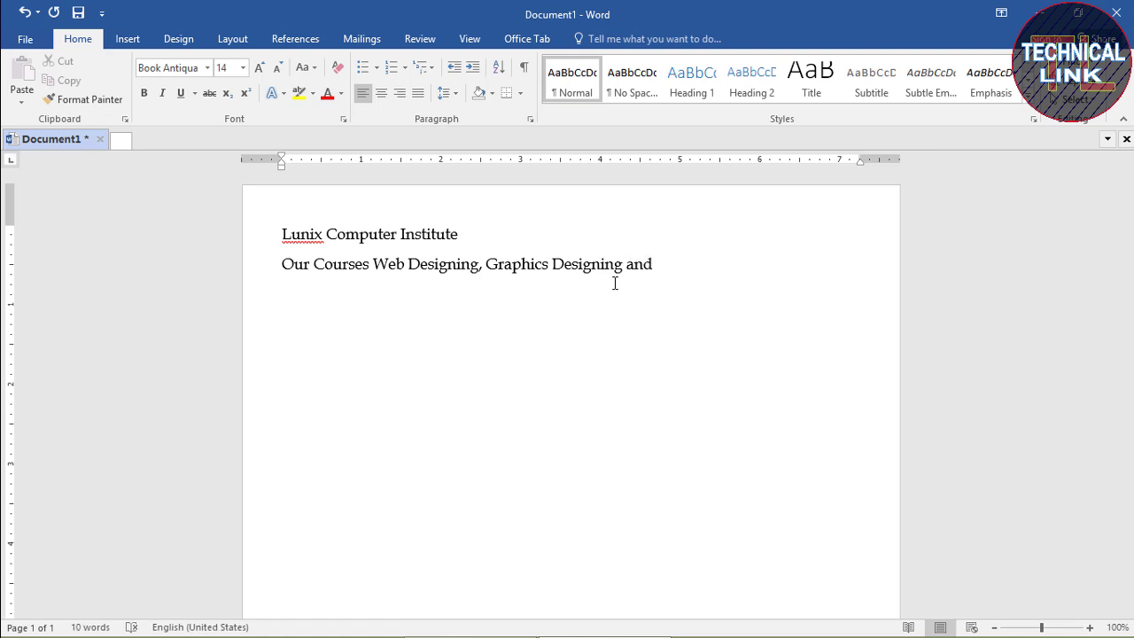
text(Other)
text(s)
Type 'Proprietor:' with the owner's name, then 'Mobile #:' with the phone number on the next line
text(P)
text(roprie)
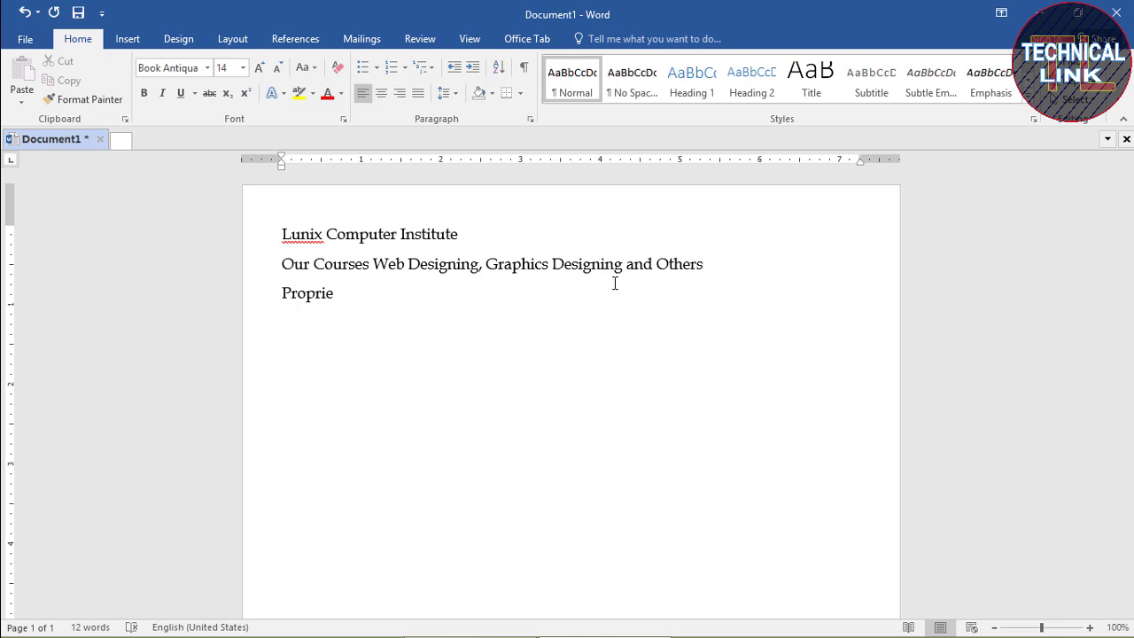
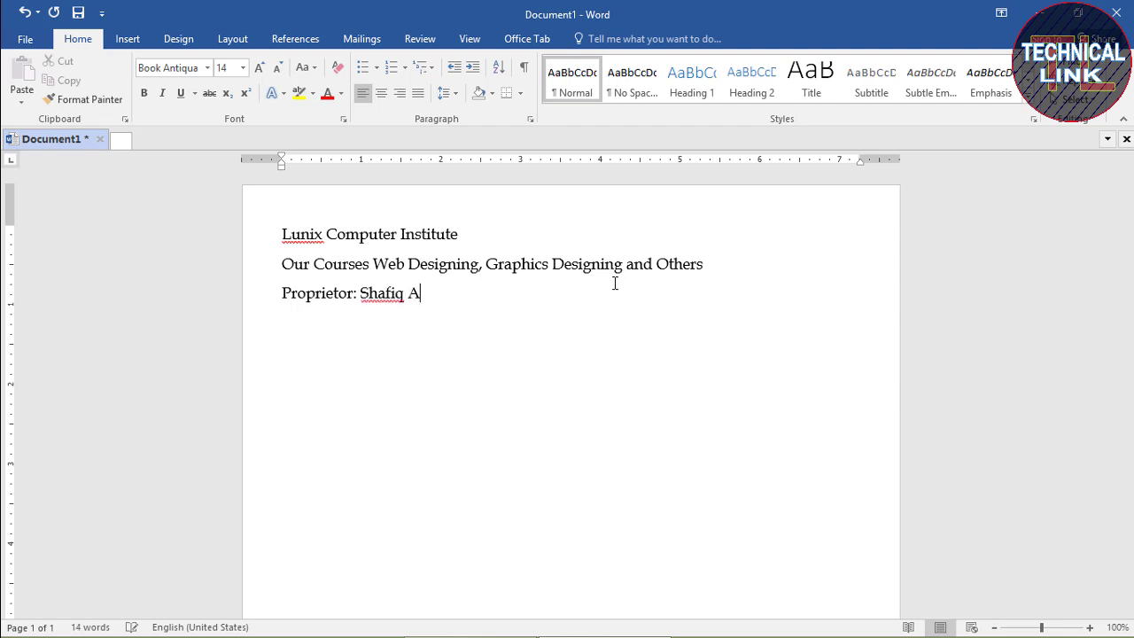
key(Return)
text(Mobile )
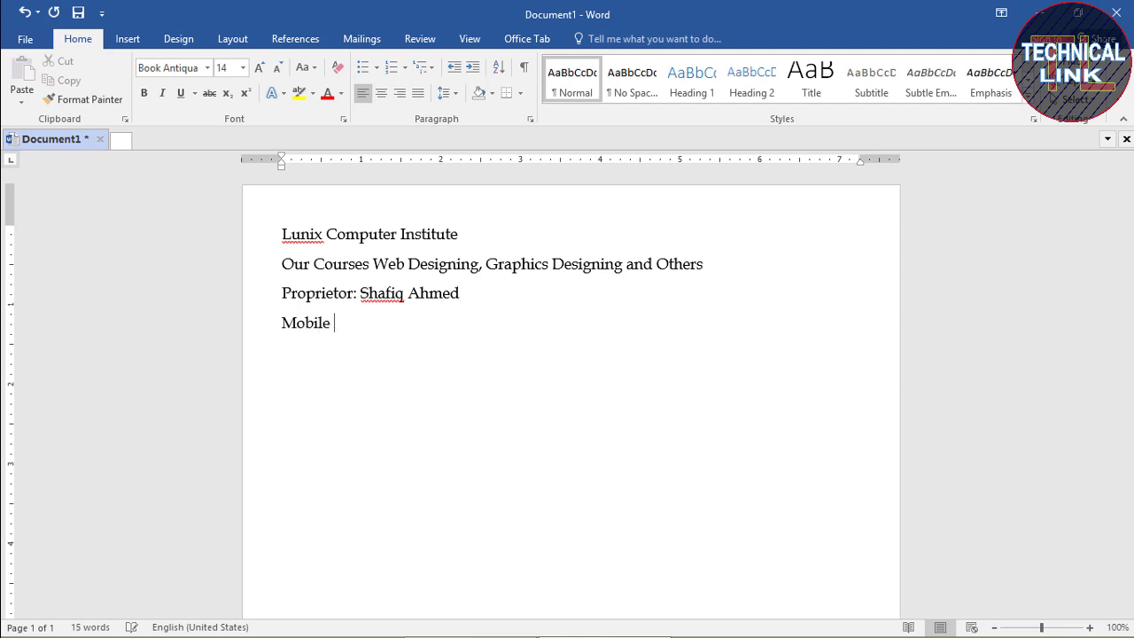
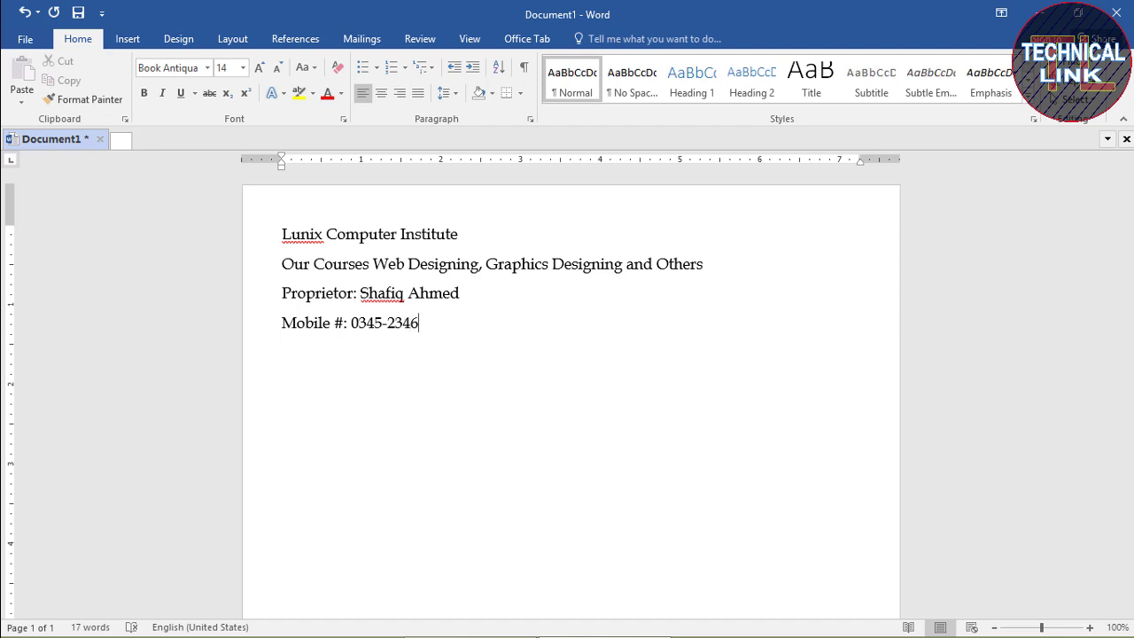
key(Return)
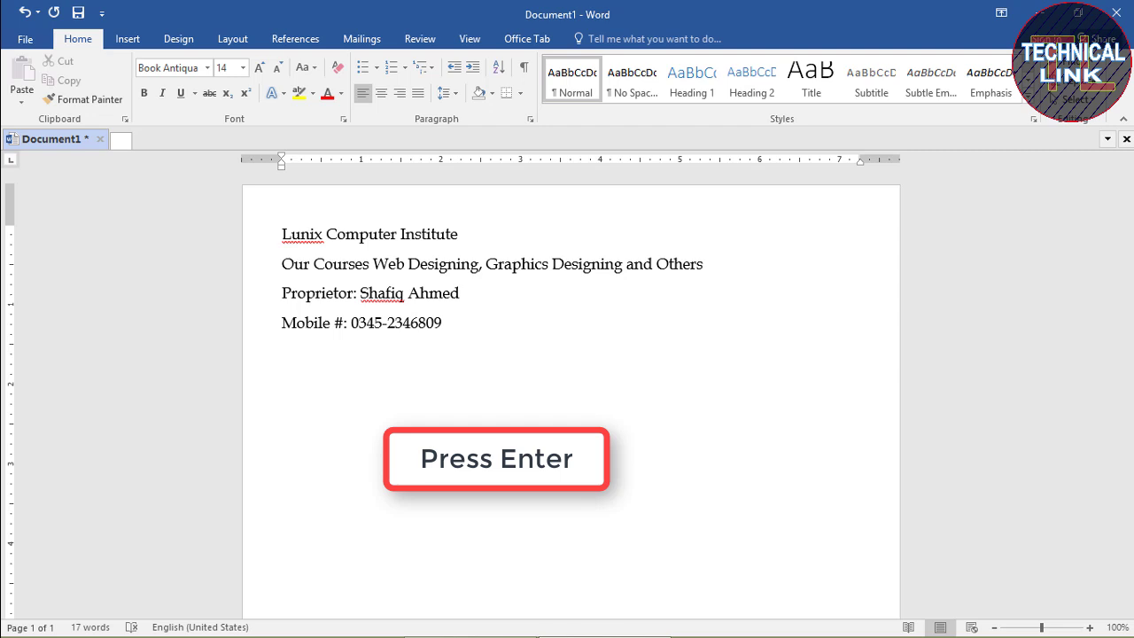
After a blank line, add 'Ref: ____' and a tabbed 'Date: ____' line, then begin the address below
key(Return)
text(Ref:)
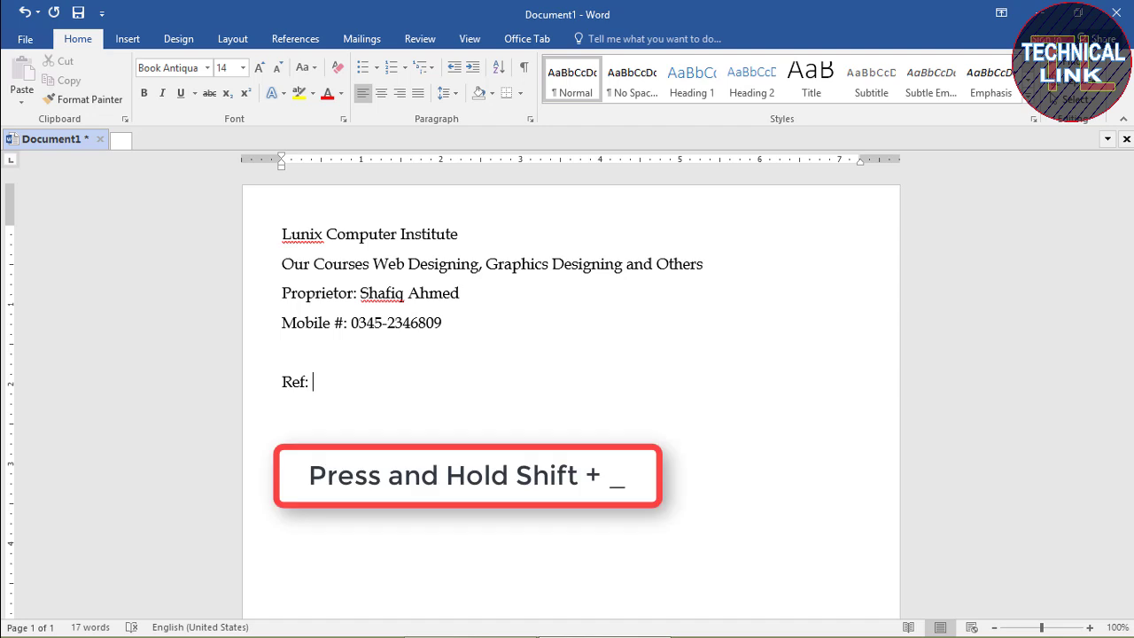
text(___________)
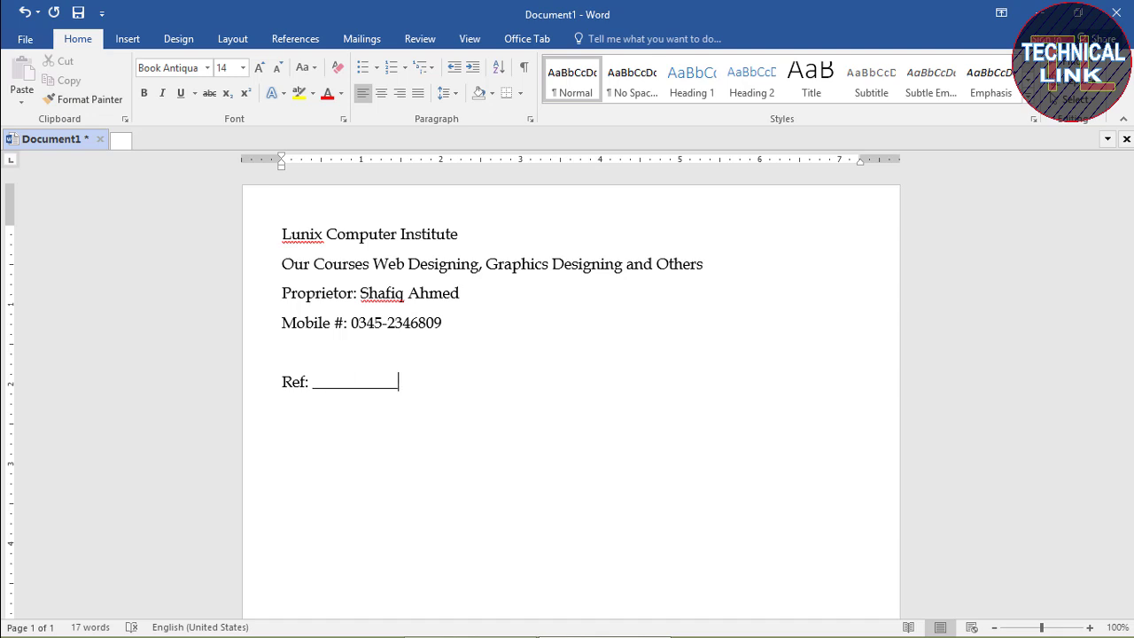
text(_____)
key(Tab)
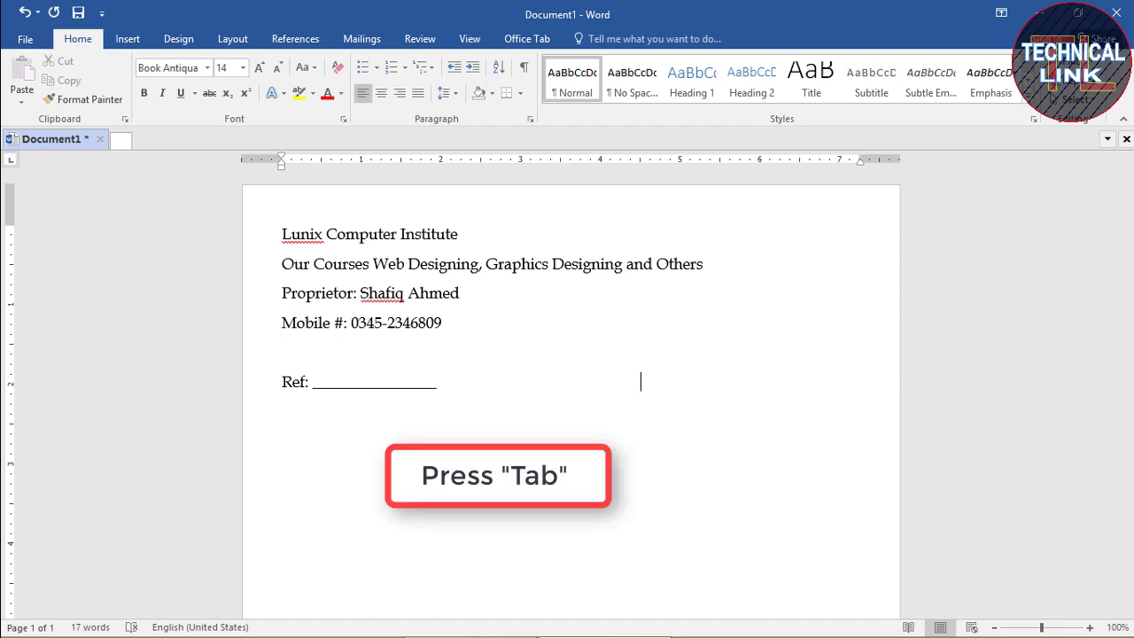
text(Date:)
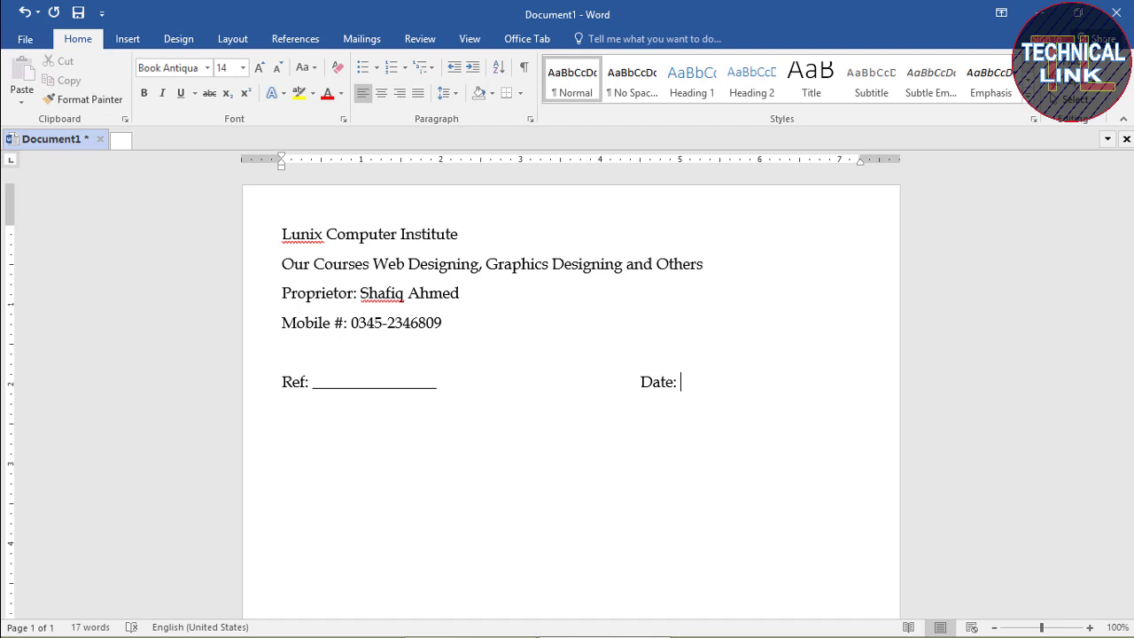
text( ______)
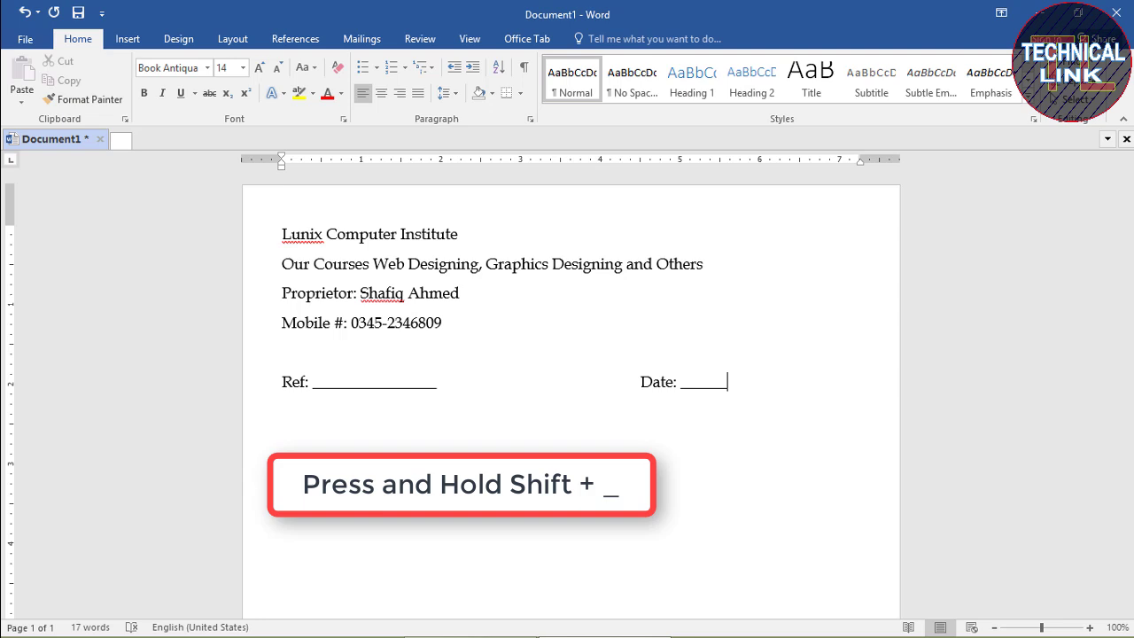
text(__________)
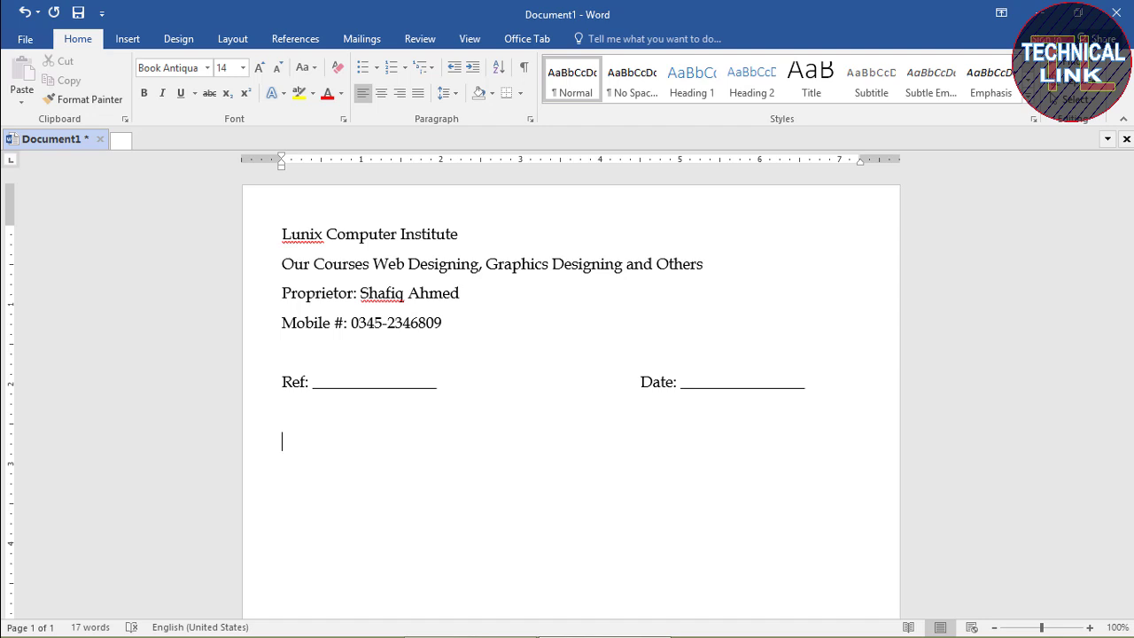
Finish typing the institute's street address line, removing the stray letter after Main
key(BackSpace)
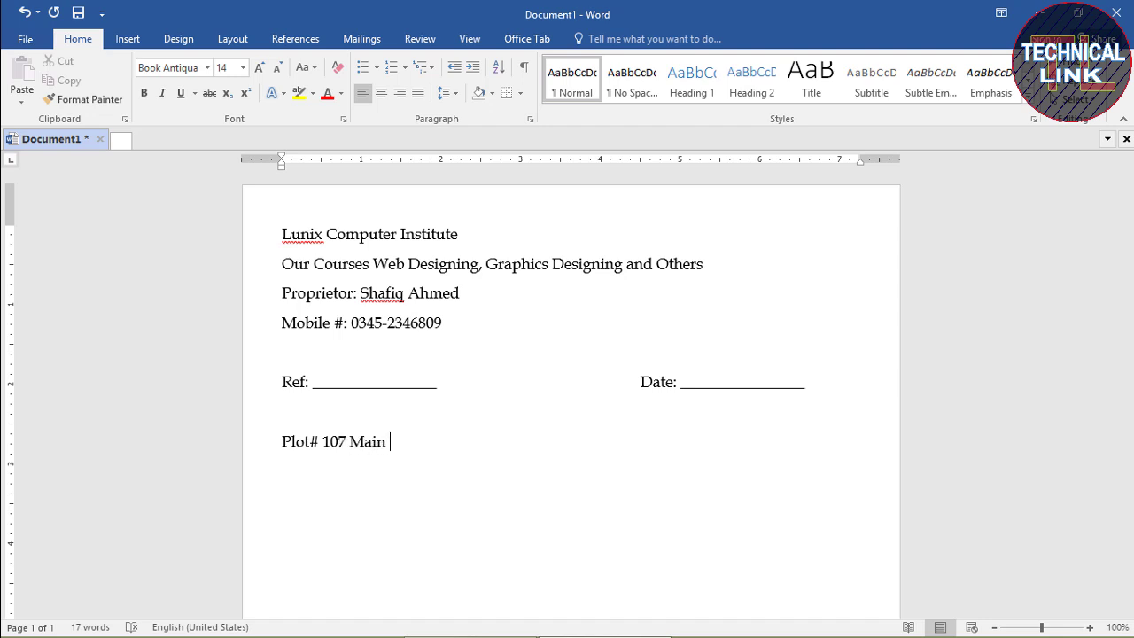
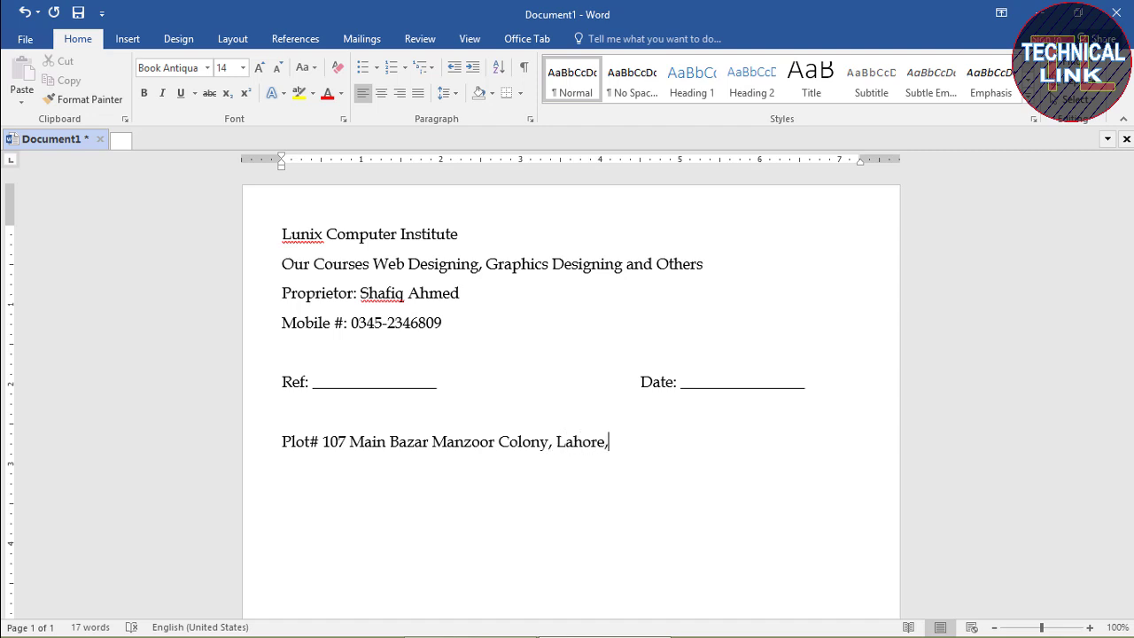
Save the document to the Desktop as 'Lunix Computer Institute'
click(581, 306)
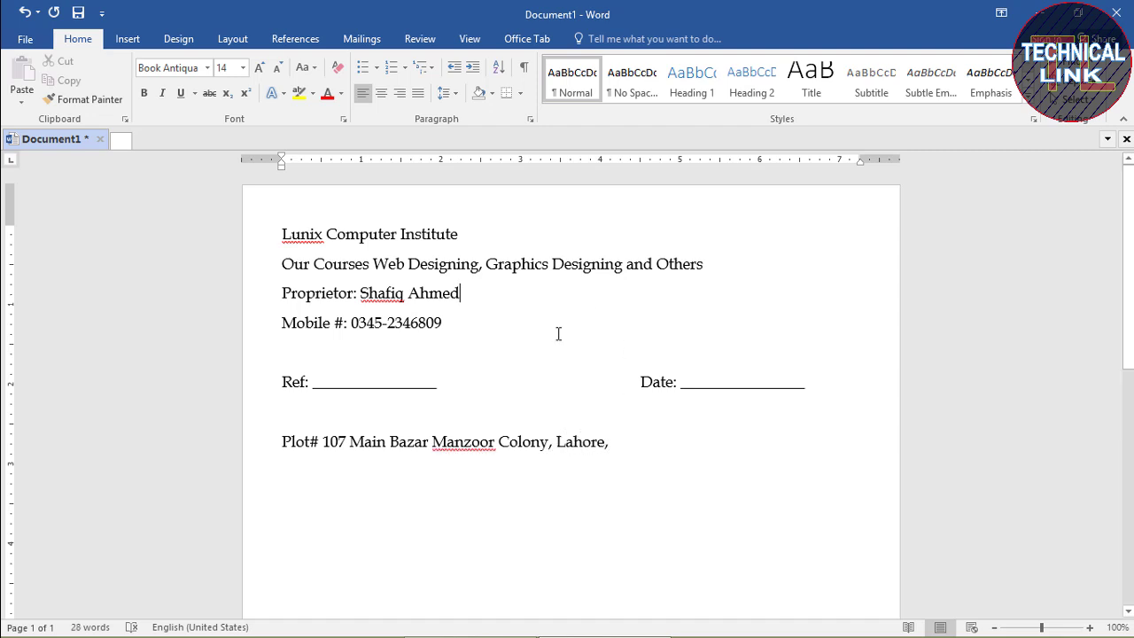
click(33, 42)
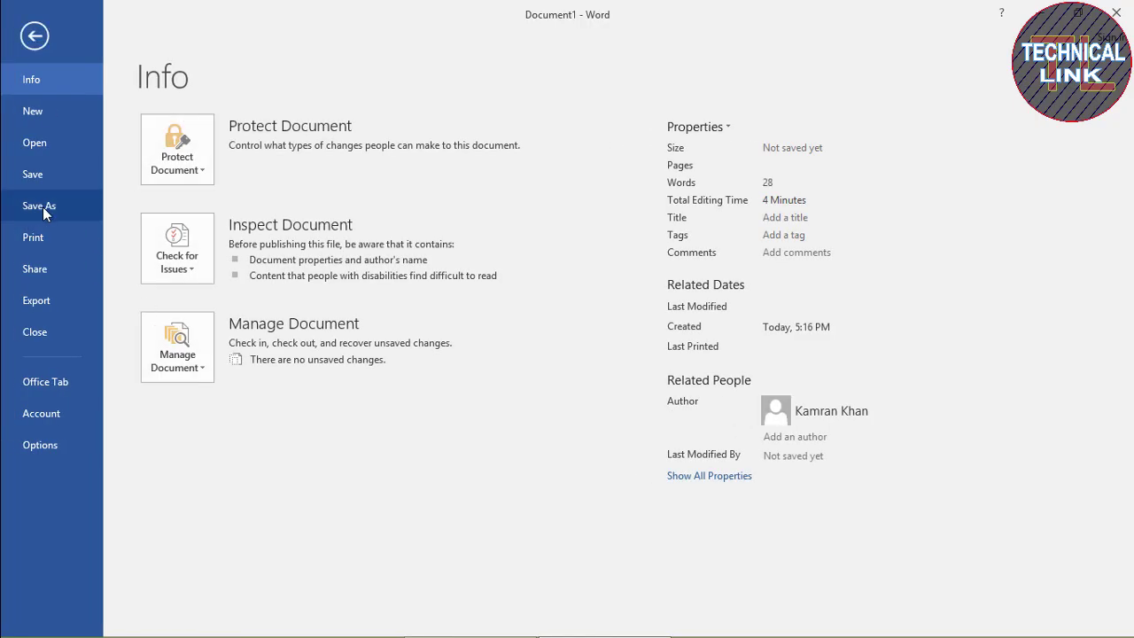
click(44, 211)
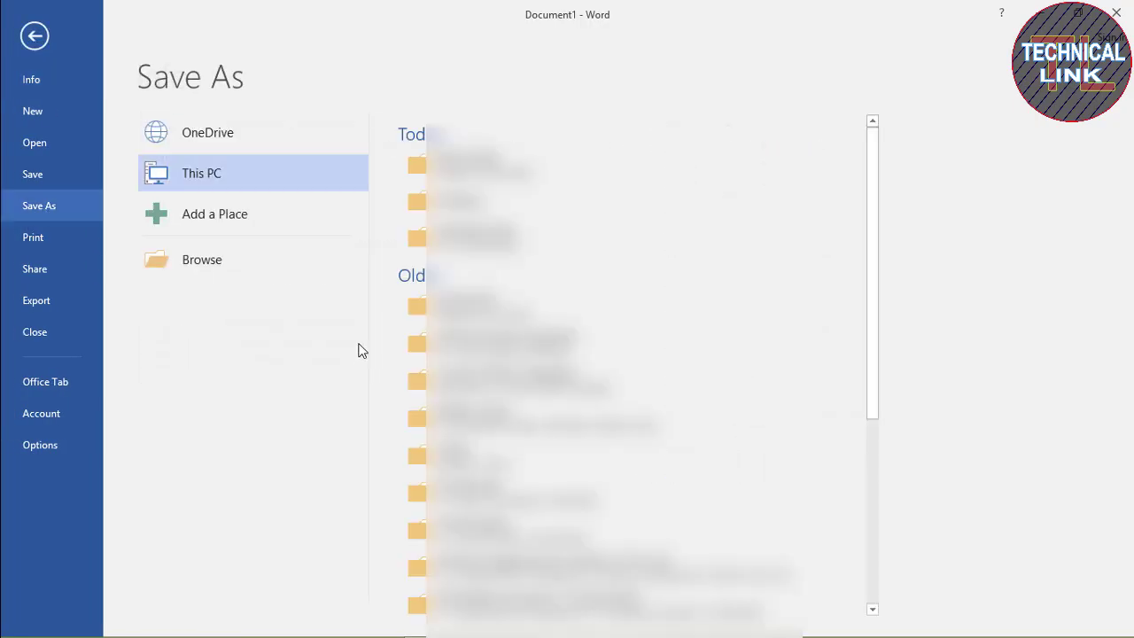
click(206, 263)
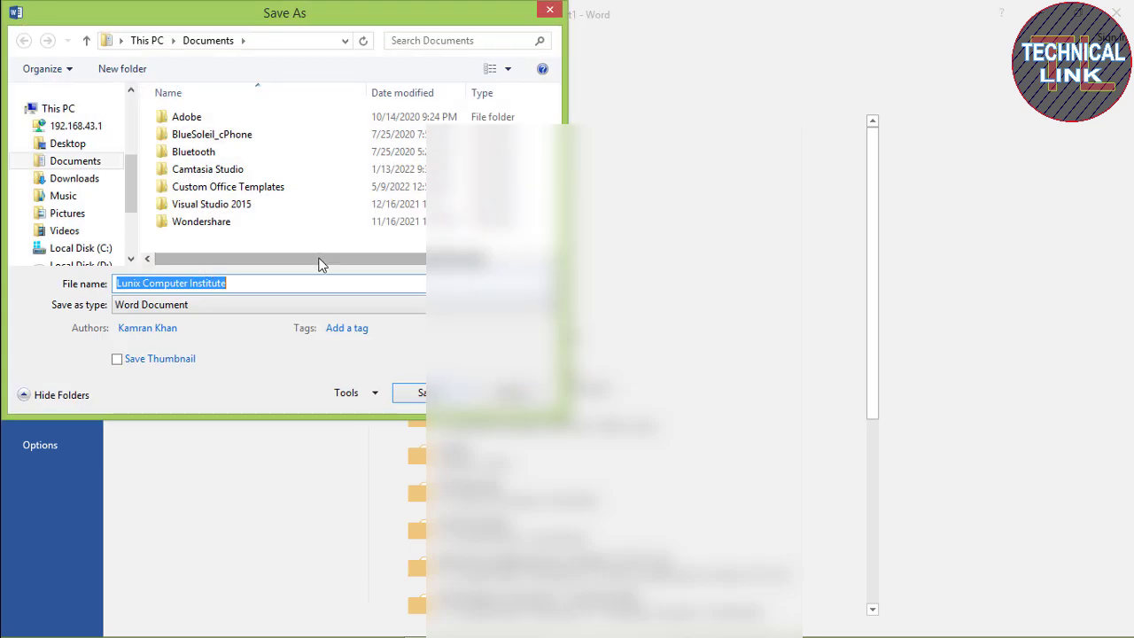
click(71, 144)
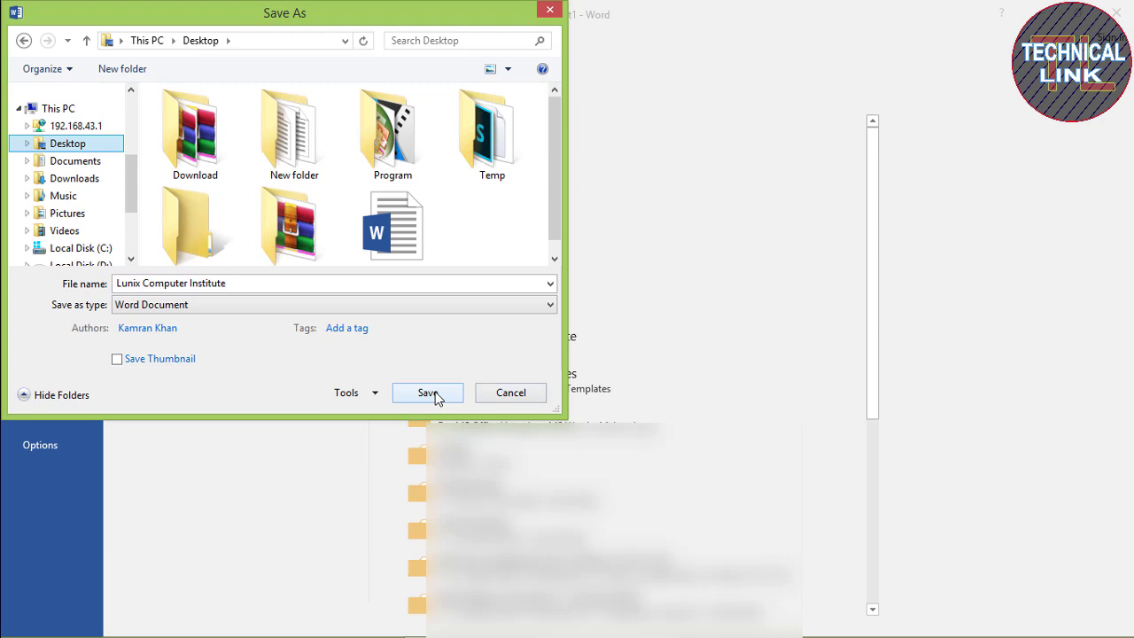
click(427, 392)
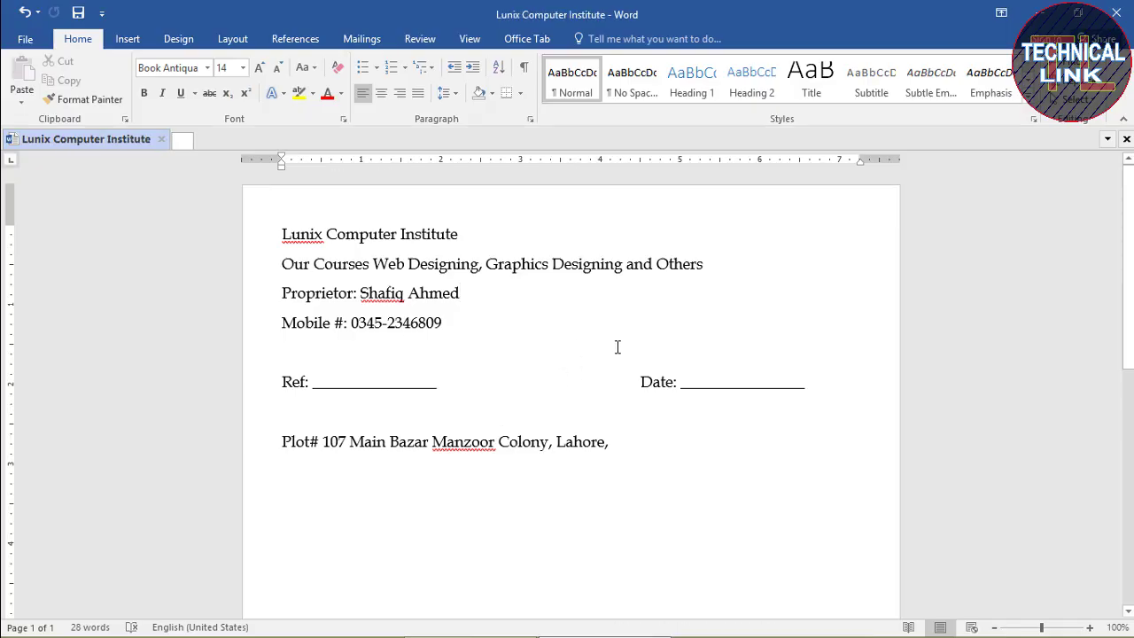
Give the 'Lunix Computer Institute' title a text effect and blue font colour
click(473, 233)
drag(417, 235, 280, 235)
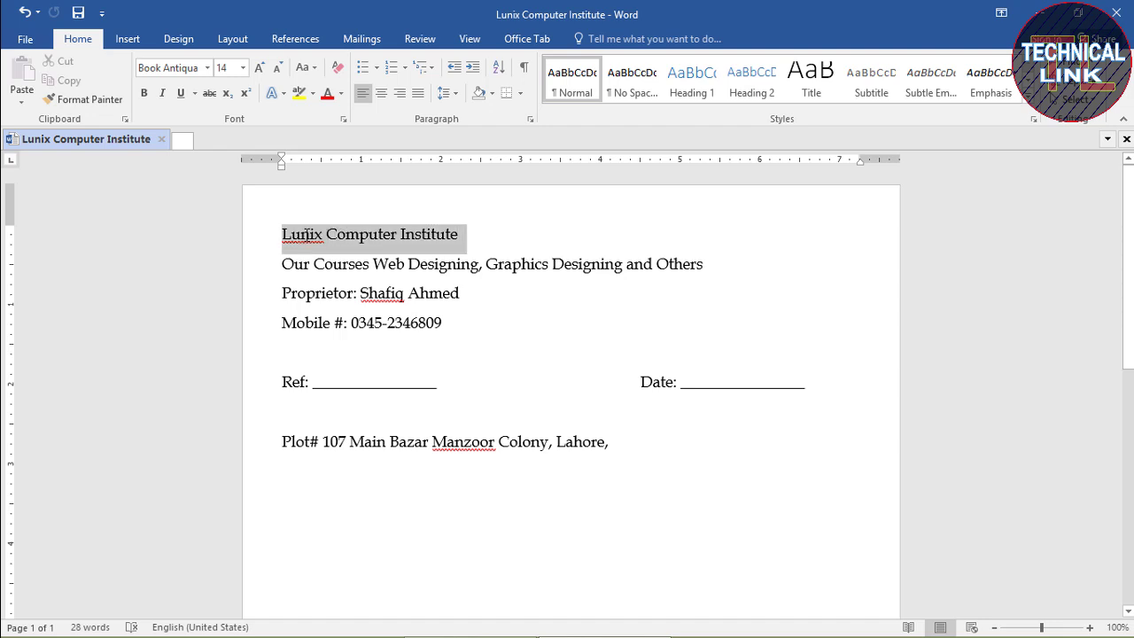
click(282, 94)
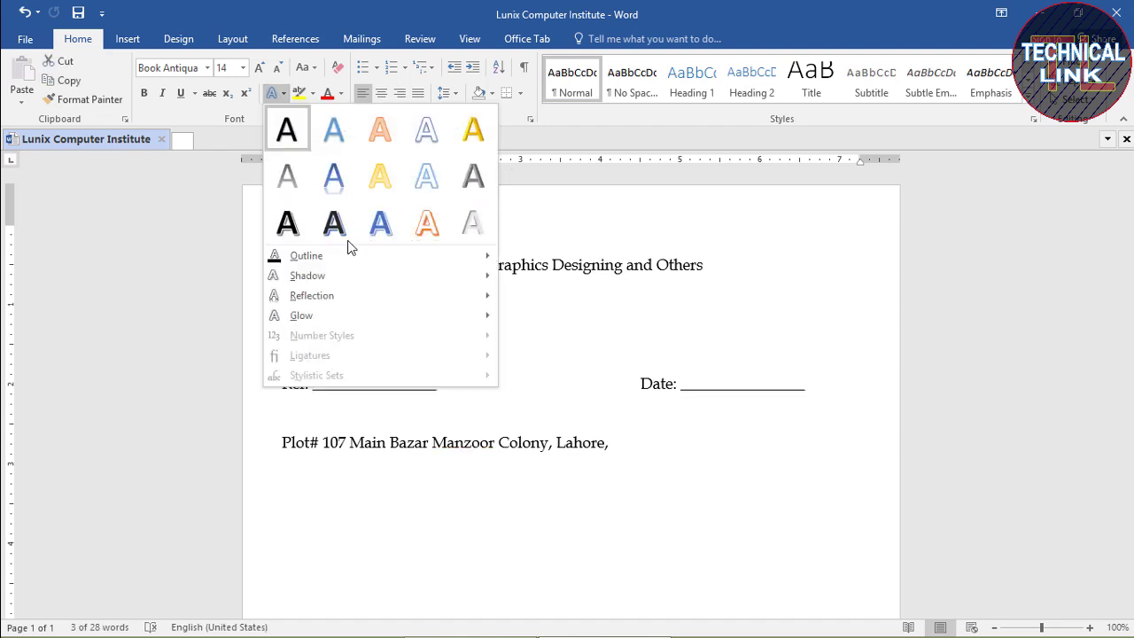
click(378, 228)
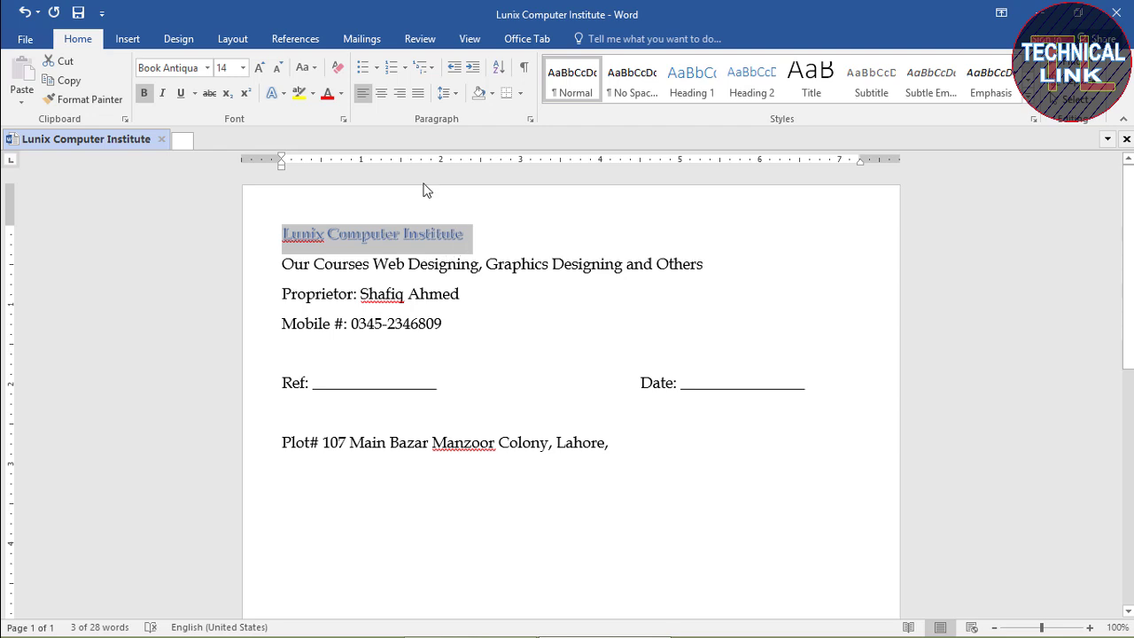
click(341, 97)
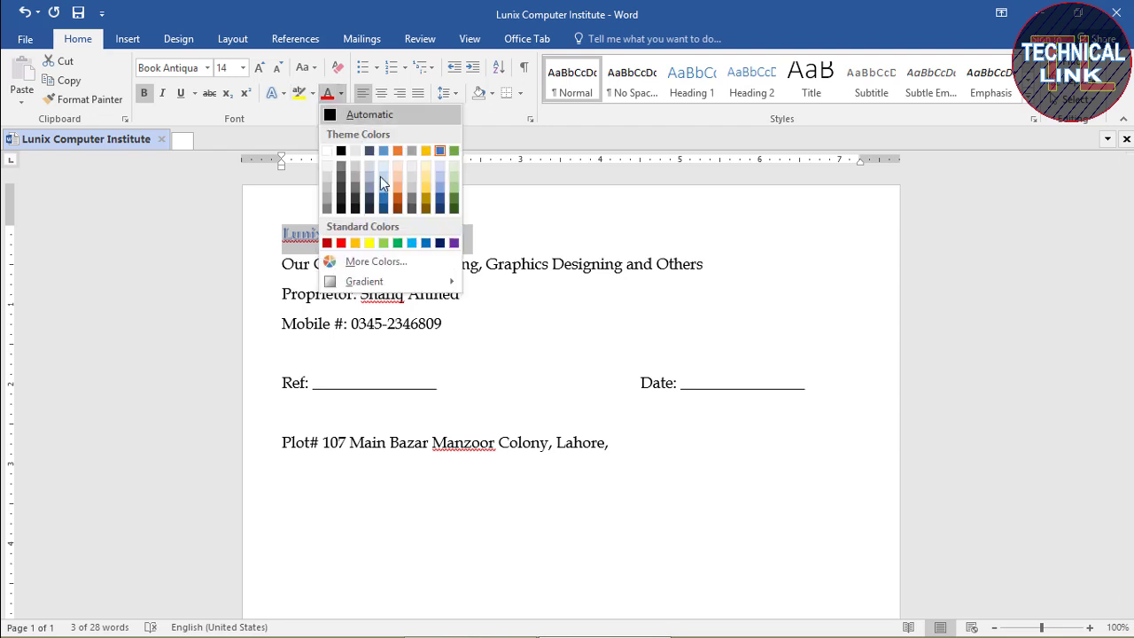
click(440, 152)
click(501, 230)
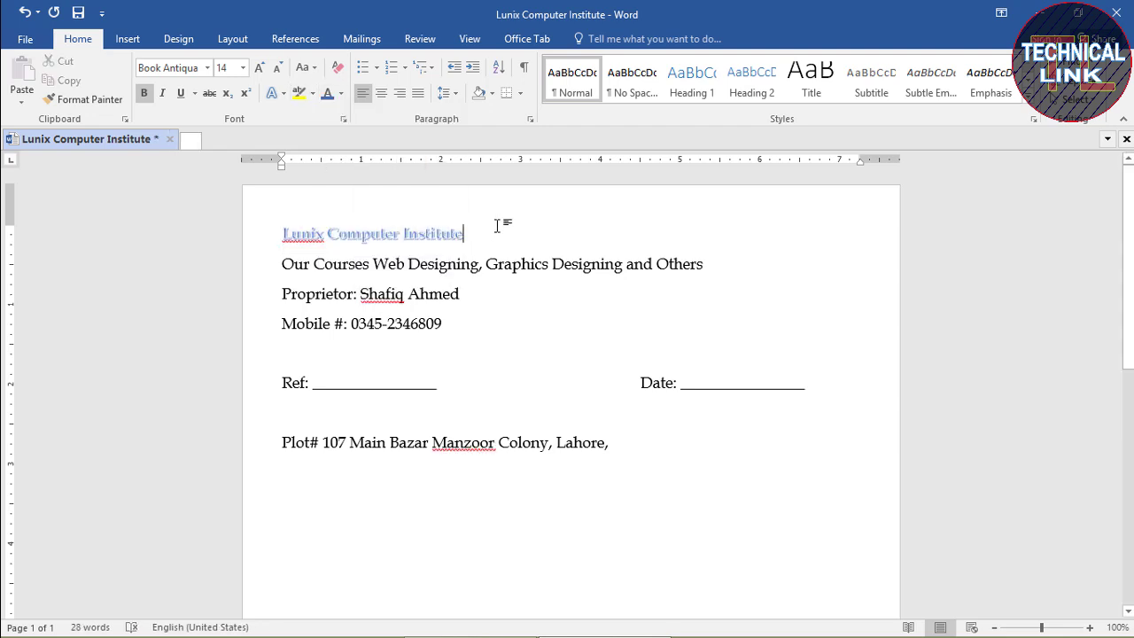
Enlarge the title to 35 pt and make it all capitals
drag(473, 228, 280, 232)
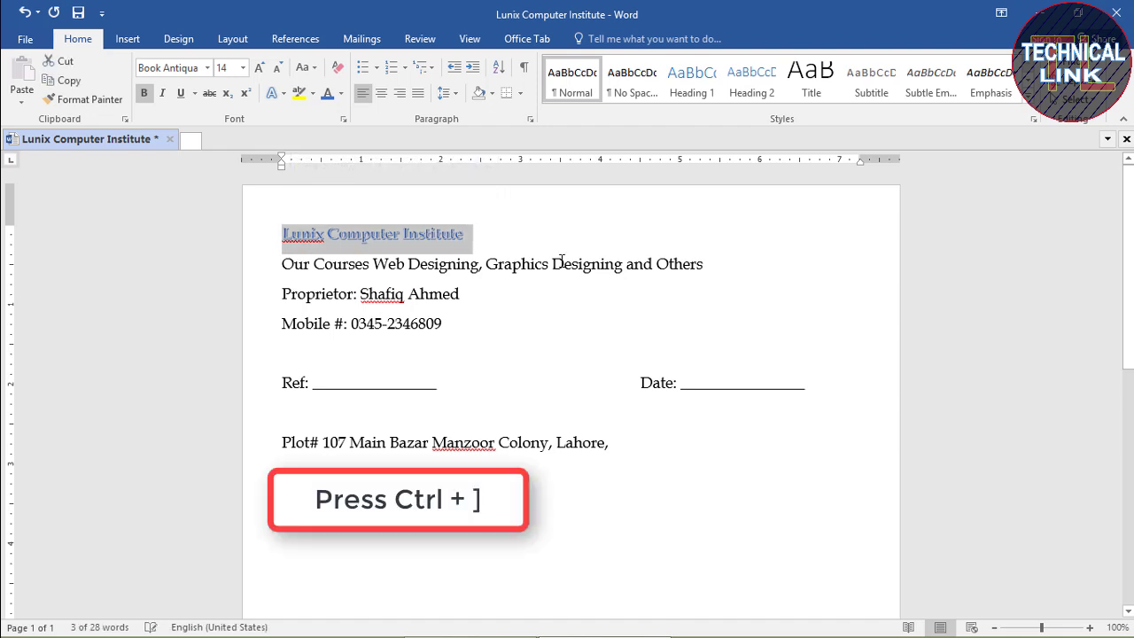
key(ctrl+bracketright)
key(ctrl+bracketright)
key(ctrl+bracketright)
key(ctrl+bracketright)
key(ctrl+bracketright)
key(ctrl+bracketright)
key(ctrl+bracketright)
key(ctrl+bracketright)
key(ctrl+bracketright)
key(ctrl+bracketright)
key(ctrl+bracketright)
key(ctrl+bracketright)
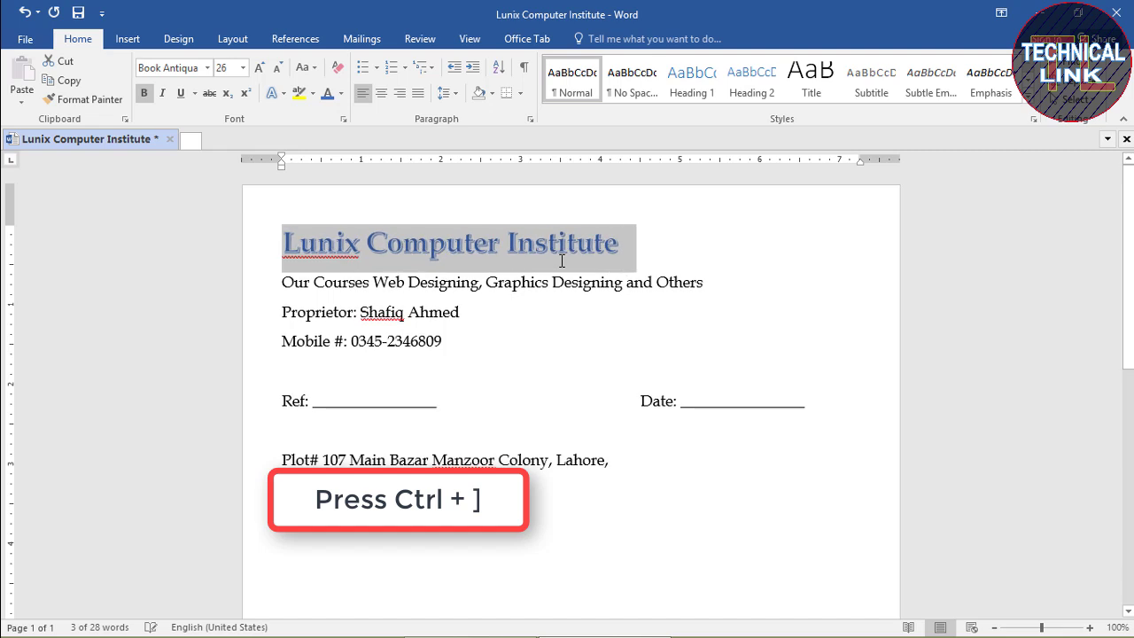
key(ctrl+bracketright)
key(ctrl+bracketright)
key(ctrl+bracketright)
key(ctrl+bracketright)
key(ctrl+bracketright)
key(ctrl+bracketright)
key(ctrl+bracketright)
key(ctrl+bracketright)
key(ctrl+bracketright)
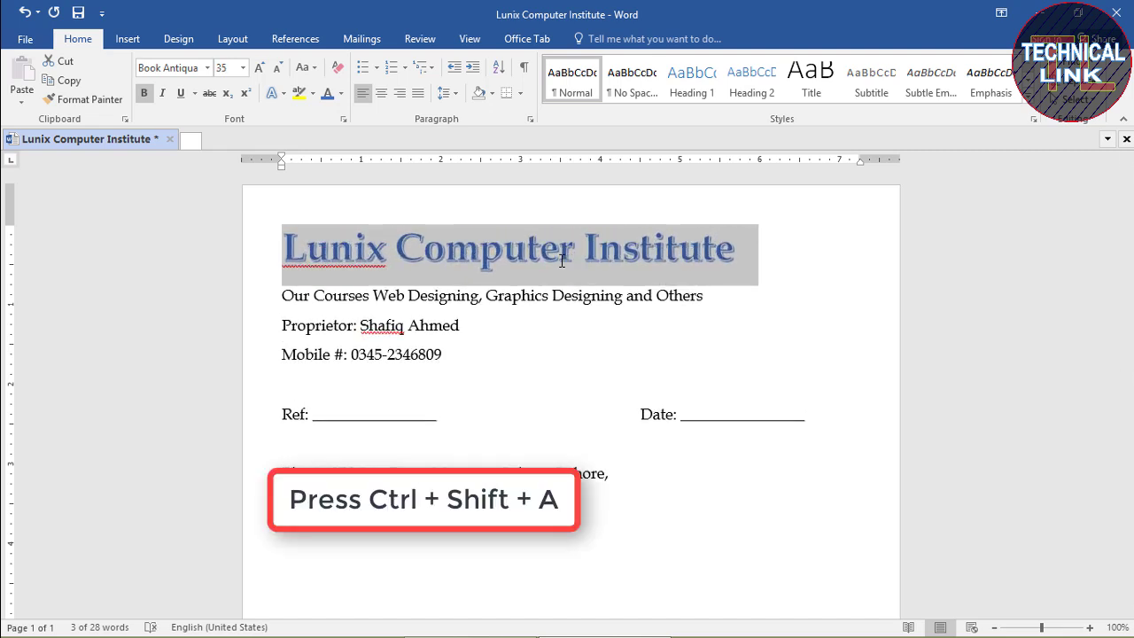
key(ctrl+shift+a)
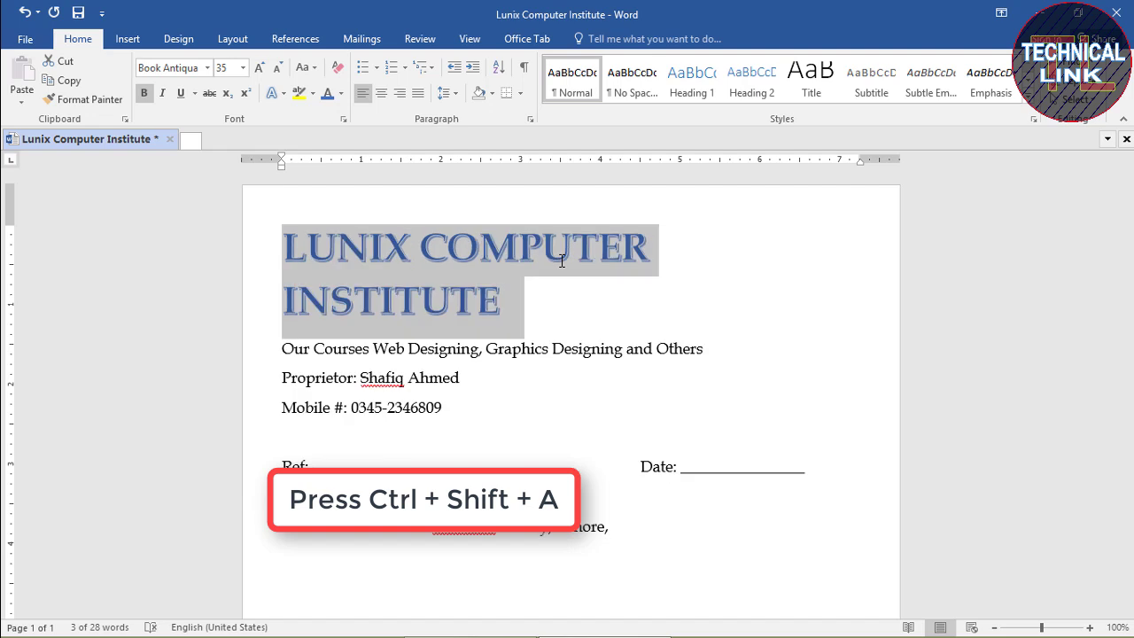
key(Left)
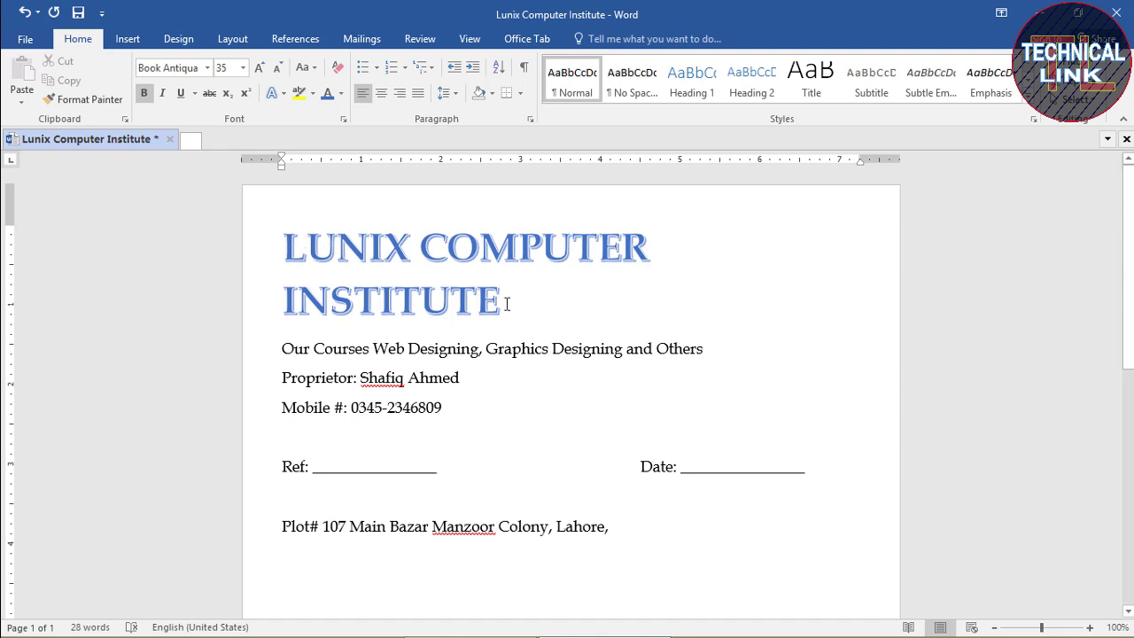
Change the two-line title's font to Calibri
drag(502, 301, 309, 258)
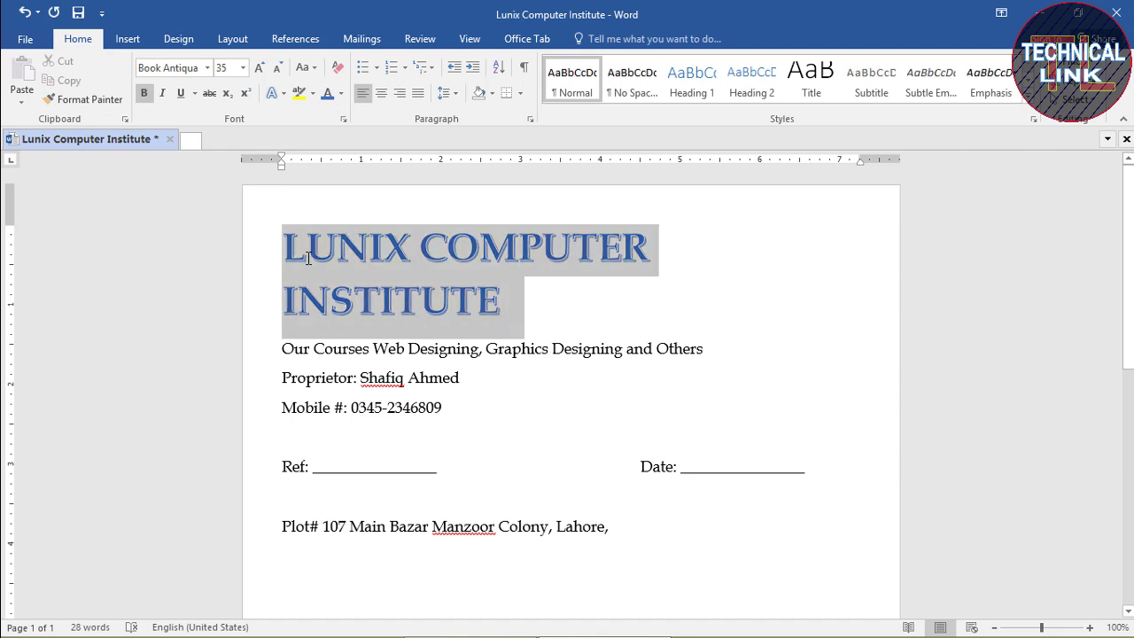
click(207, 67)
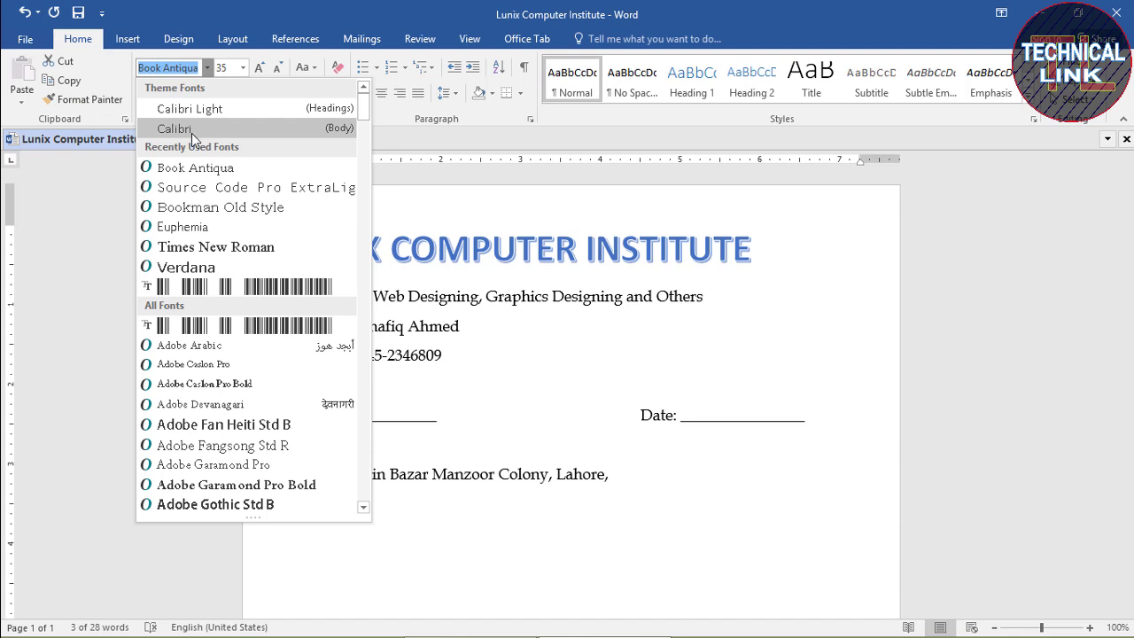
click(193, 133)
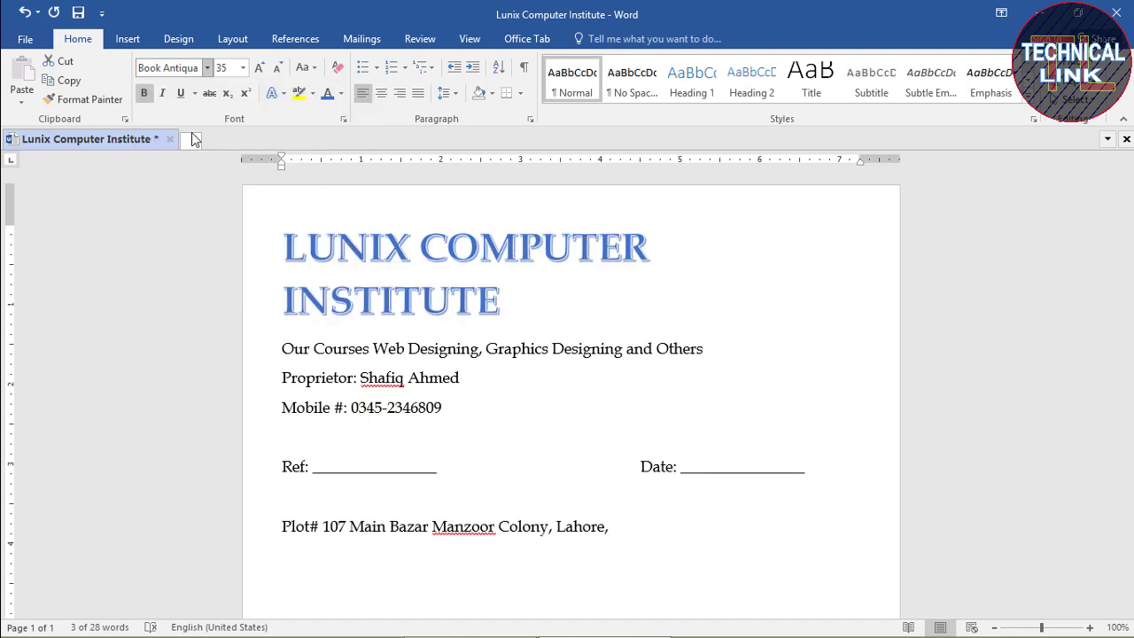
click(585, 255)
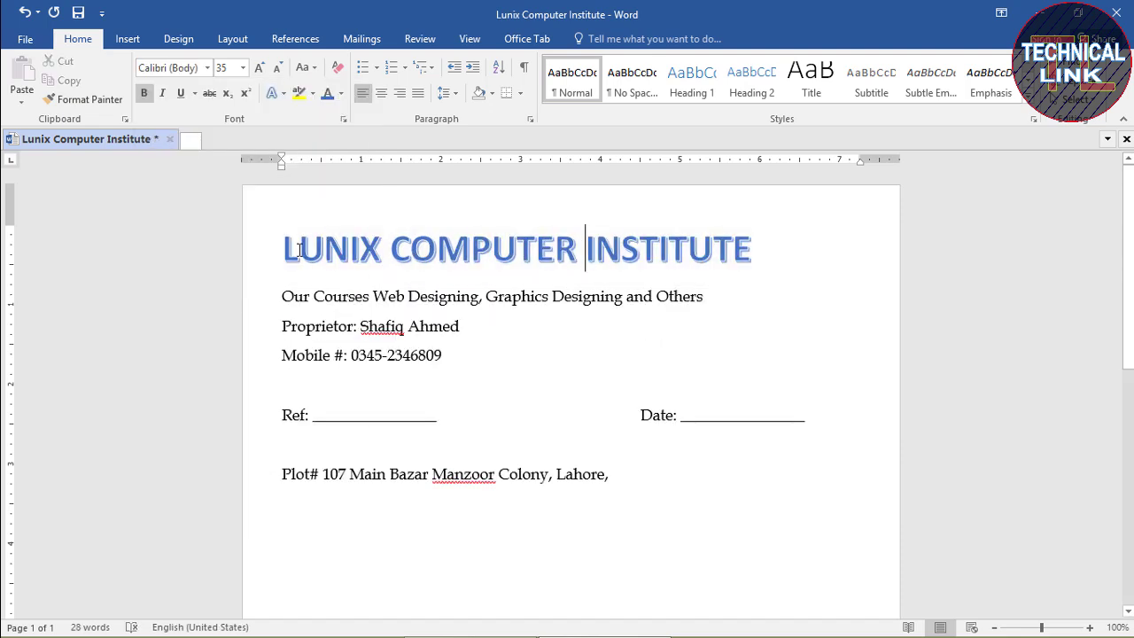
Enlarge the first letters L, C and I of LUNIX, COMPUTER and INSTITUTE to about 45 pt
drag(288, 250, 300, 251)
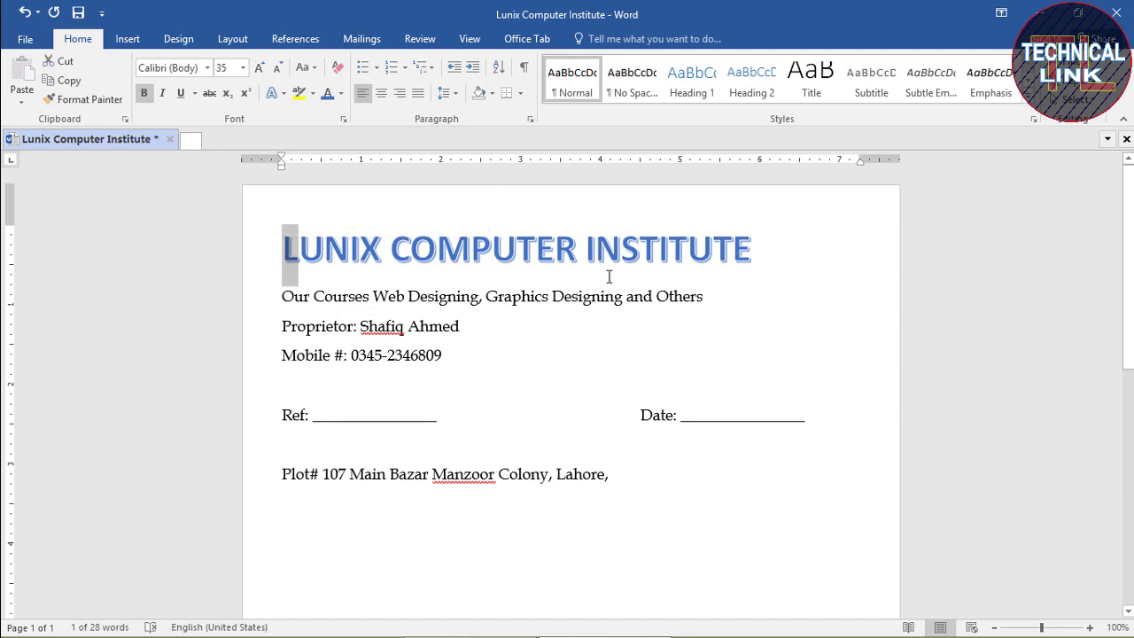
key(ctrl+bracketright)
key(ctrl+bracketright)
key(ctrl+bracketright)
key(ctrl+bracketright)
key(ctrl+bracketright)
key(ctrl+bracketright)
key(ctrl+bracketright)
key(ctrl+bracketright)
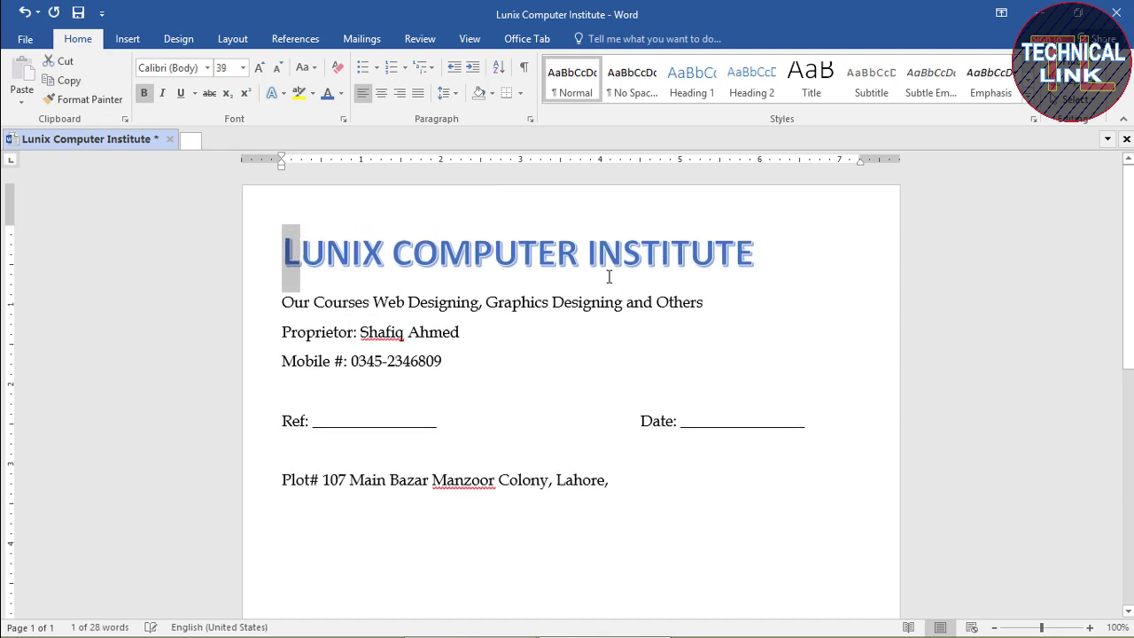
key(ctrl+bracketright)
key(ctrl+bracketright)
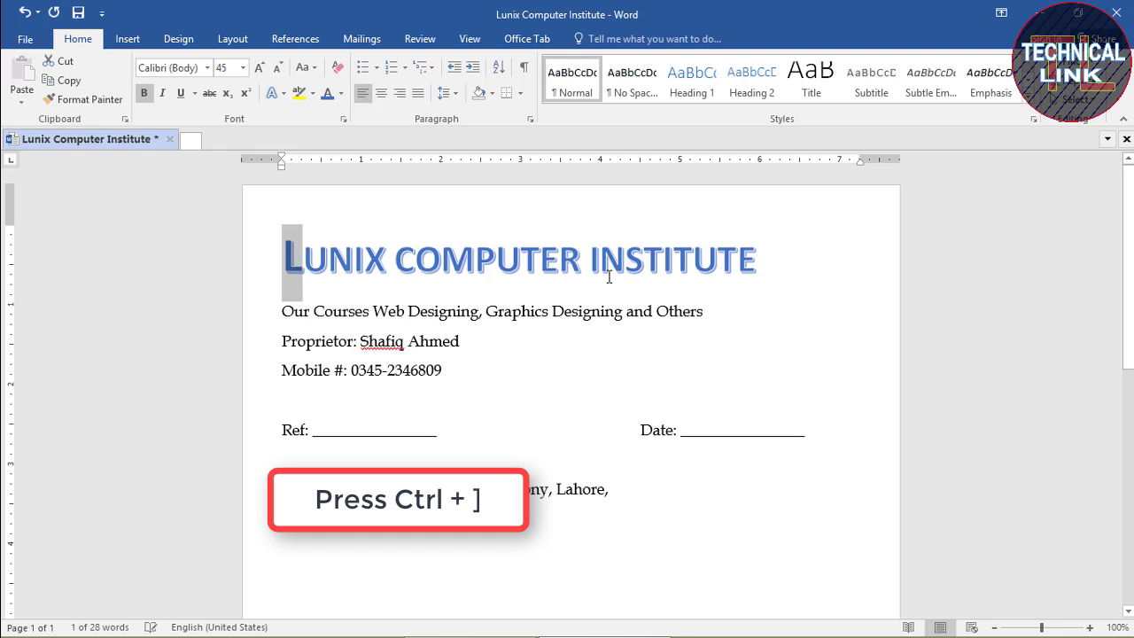
key(Right)
key(Right)
key(Right)
key(Right)
key(Right)
key(Right)
key(Right)
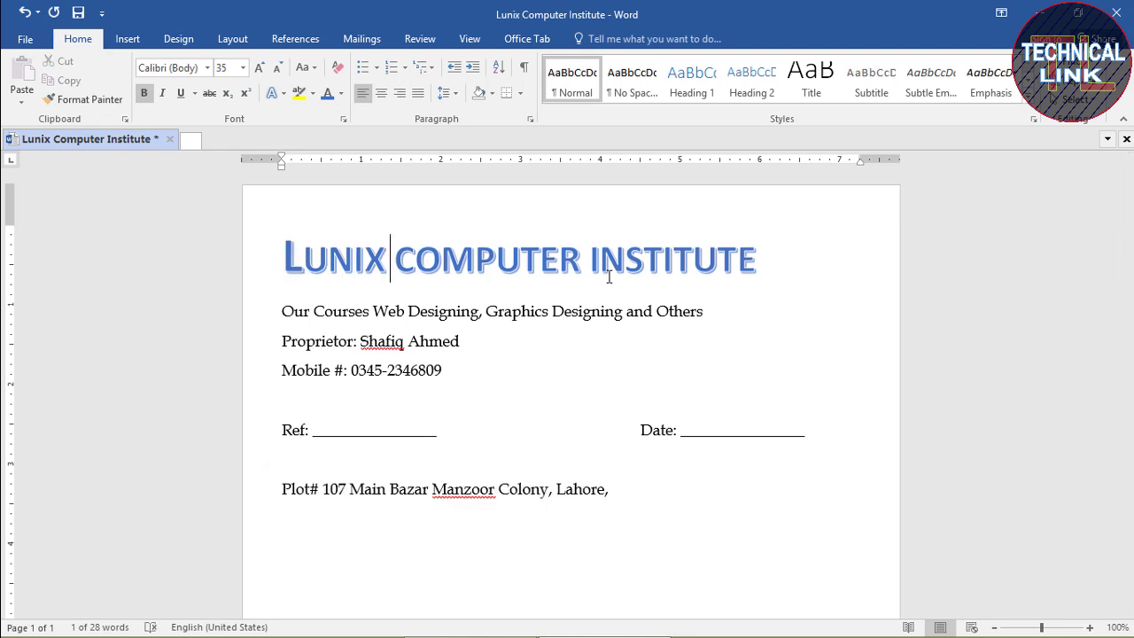
key(shift+Left)
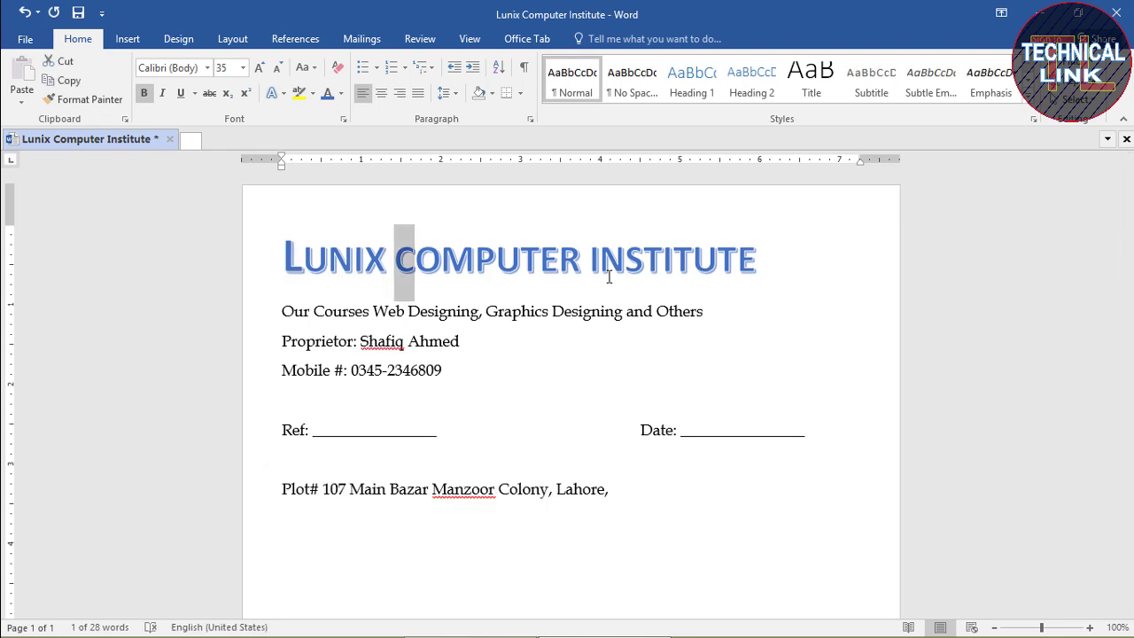
key(ctrl+bracketright)
key(ctrl+bracketright)
key(ctrl+bracketright)
key(ctrl+bracketright)
key(ctrl+bracketright)
key(ctrl+bracketright)
key(ctrl+bracketright)
key(ctrl+bracketright)
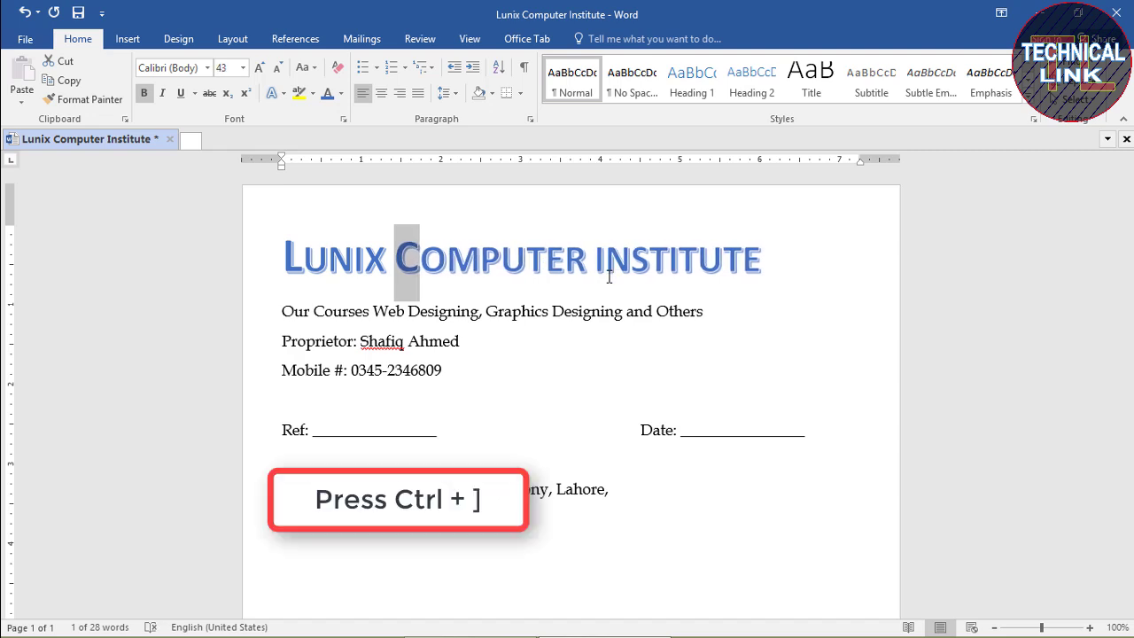
key(ctrl+bracketright)
key(ctrl+bracketright)
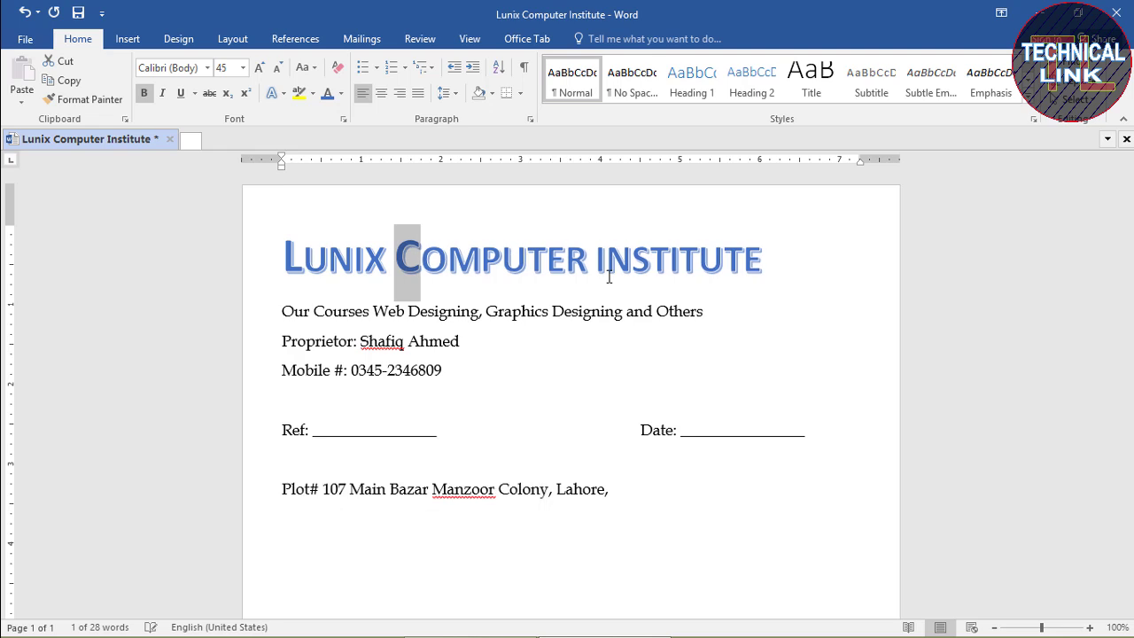
key(Right)
key(Right)
key(Right)
key(Right)
key(Right)
key(Right)
key(Right)
key(Right)
key(Right)
key(Right)
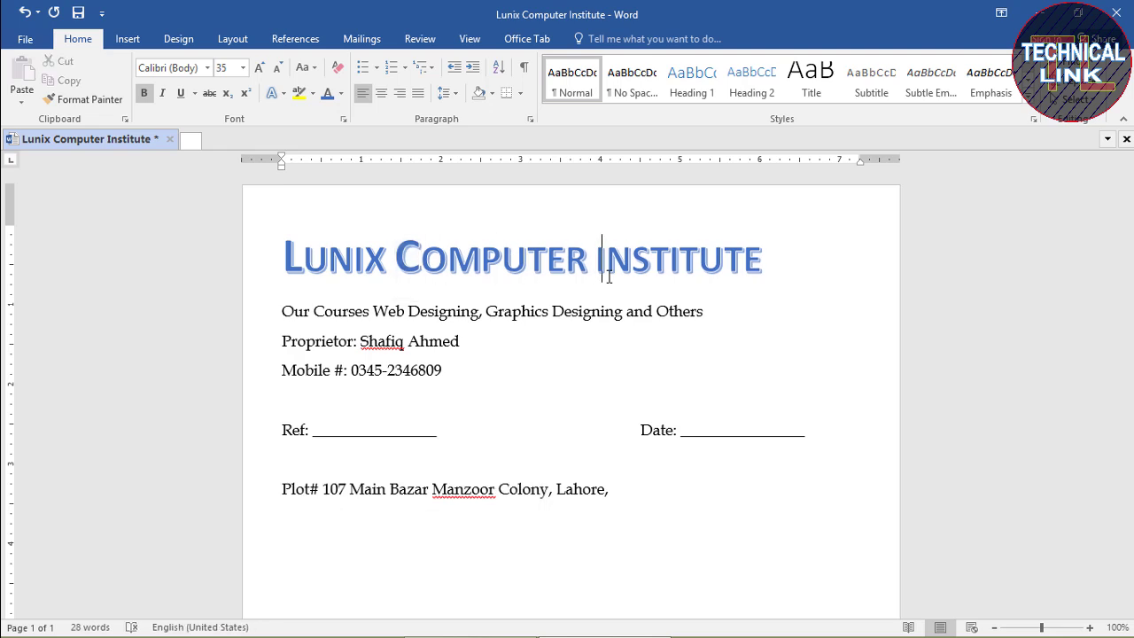
key(shift+Left)
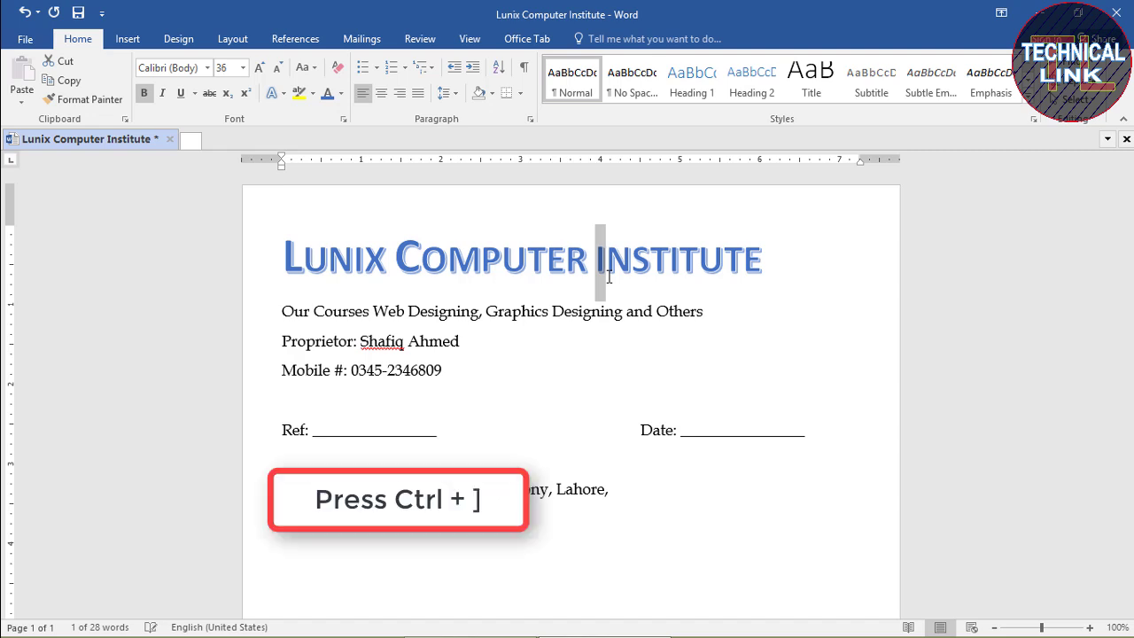
key(ctrl+bracketright)
key(ctrl+bracketright)
key(ctrl+bracketright)
key(ctrl+bracketright)
key(ctrl+bracketright)
key(ctrl+bracketright)
key(ctrl+bracketright)
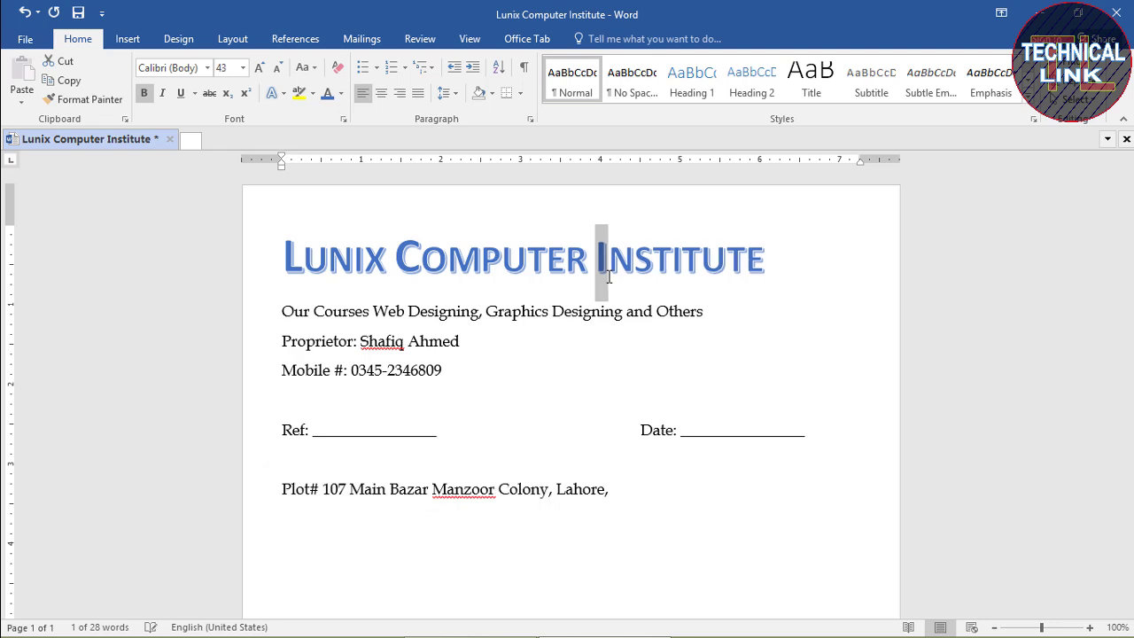
key(Left)
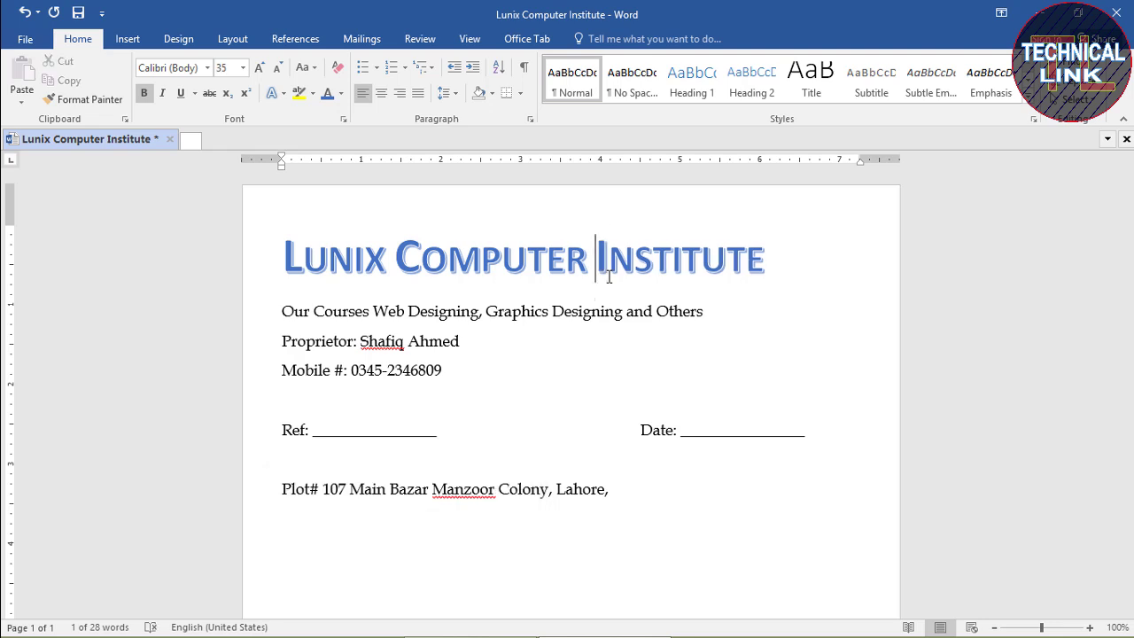
click(769, 256)
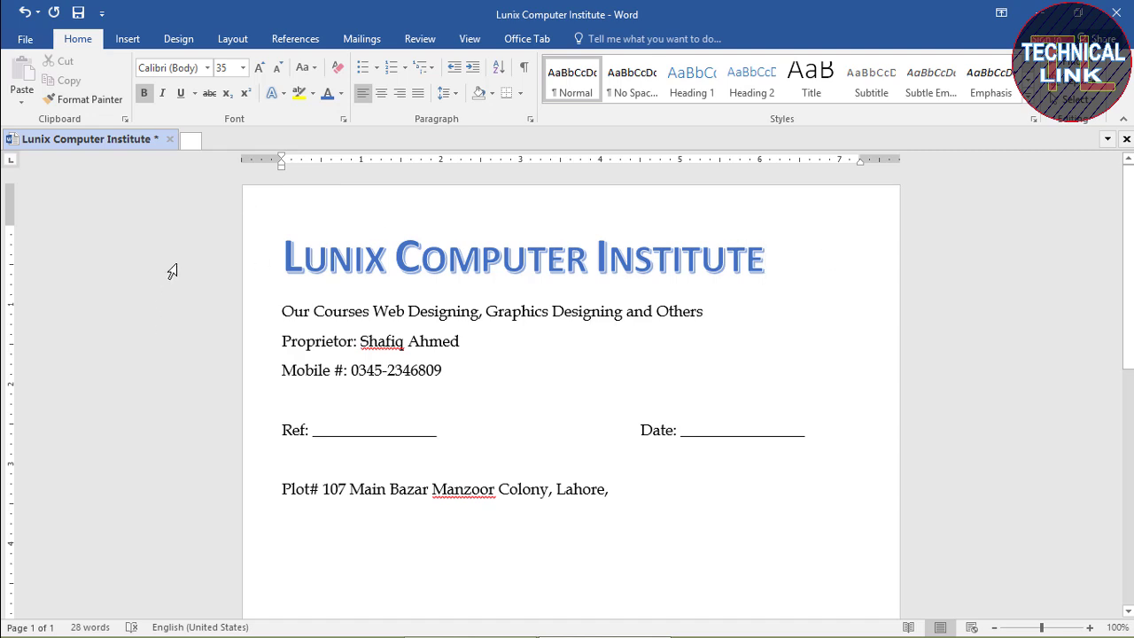
Open the Logo document from the computer
click(26, 41)
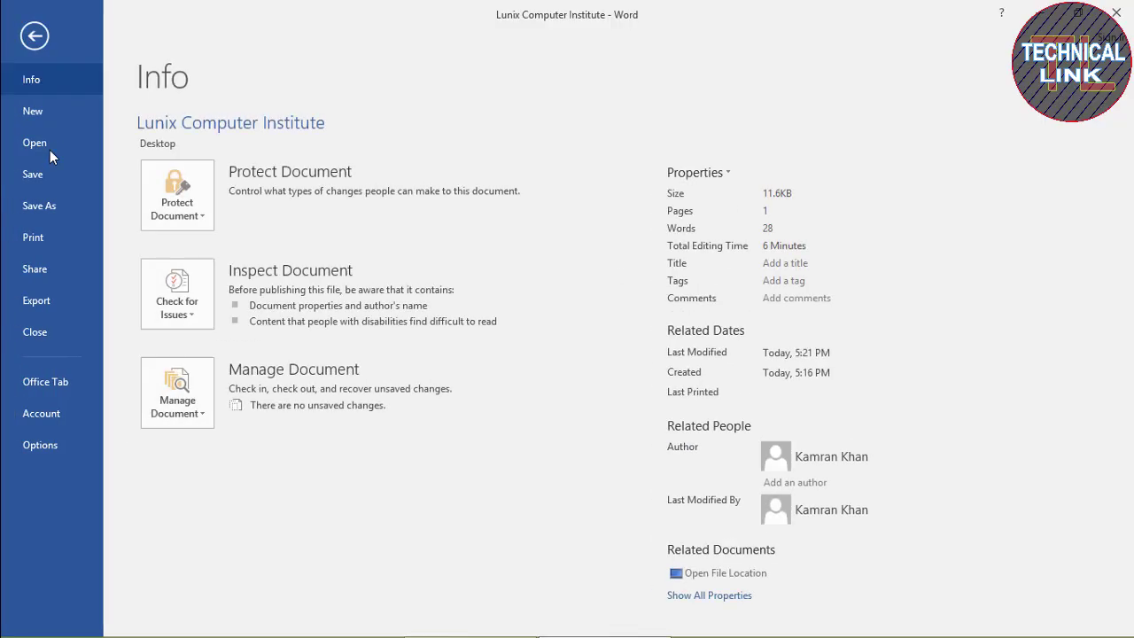
click(46, 146)
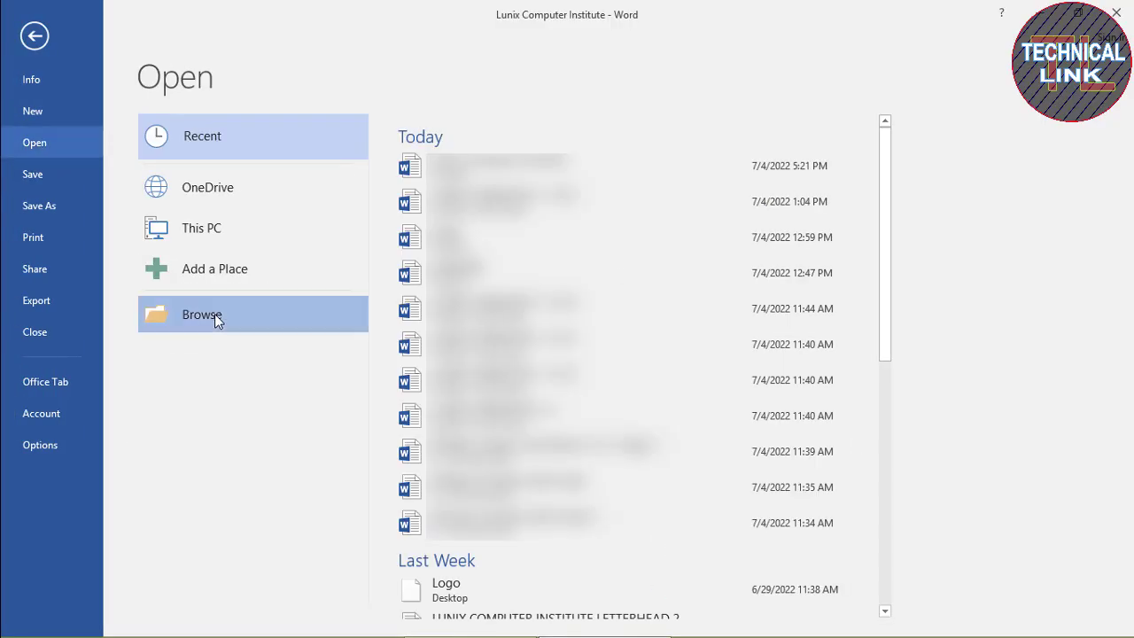
click(214, 314)
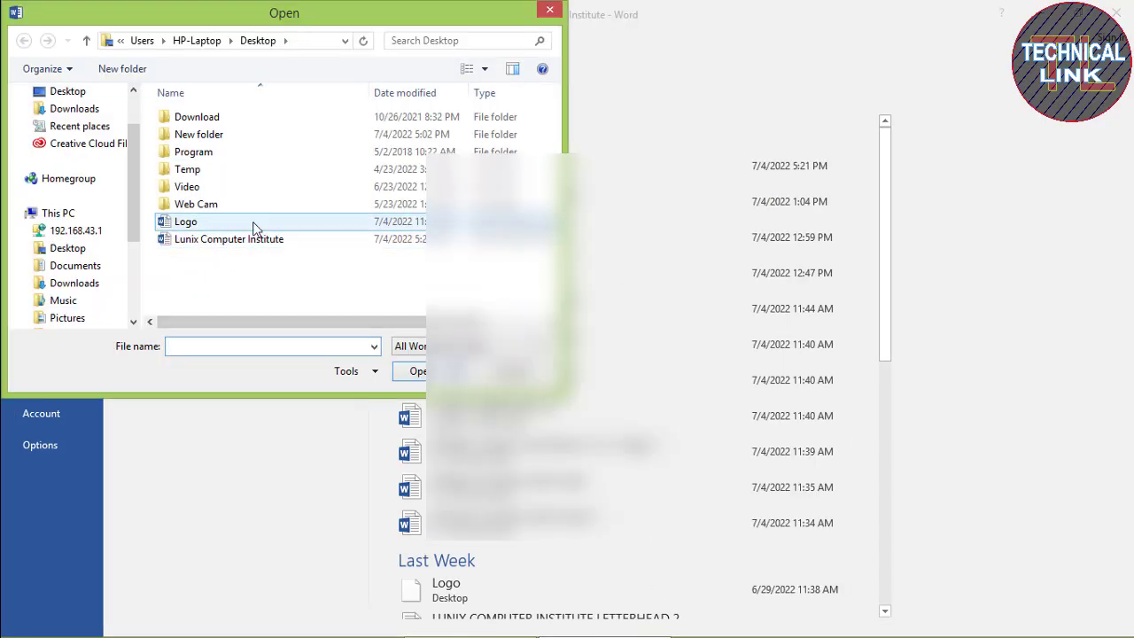
click(191, 226)
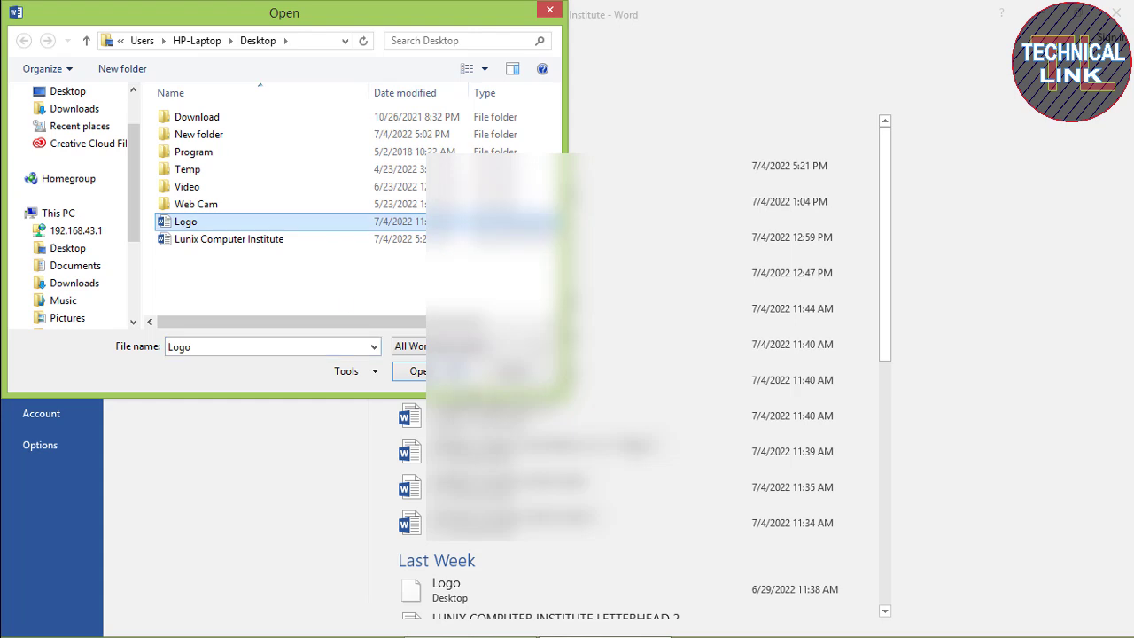
click(421, 372)
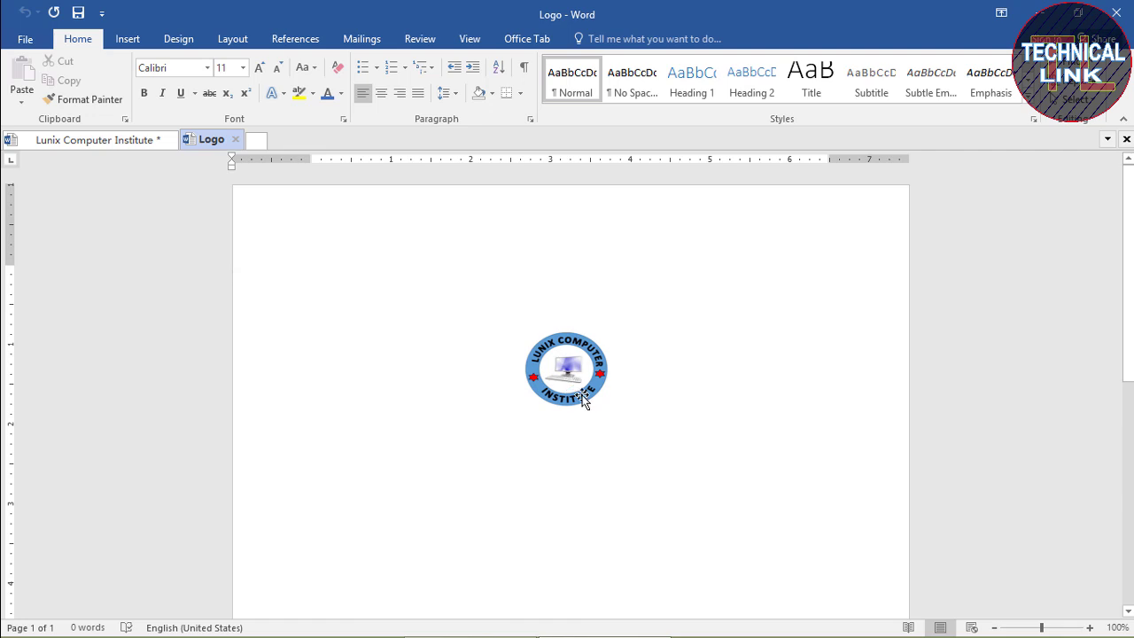
Copy the round logo into the letterhead and move it to the top-right beside the title
click(584, 370)
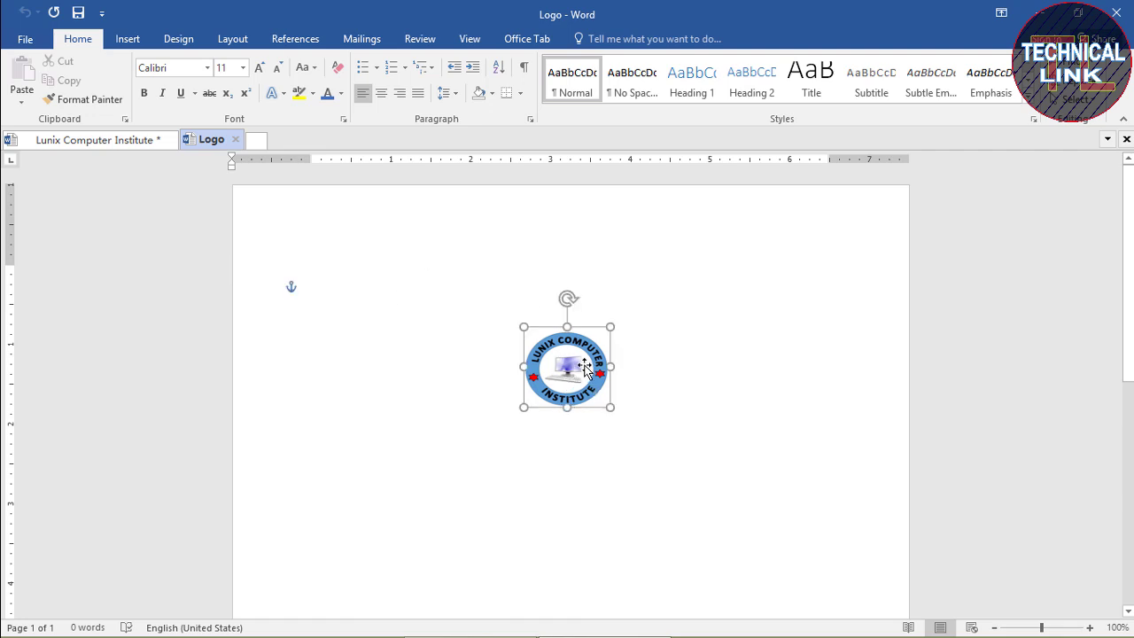
key(ctrl+c)
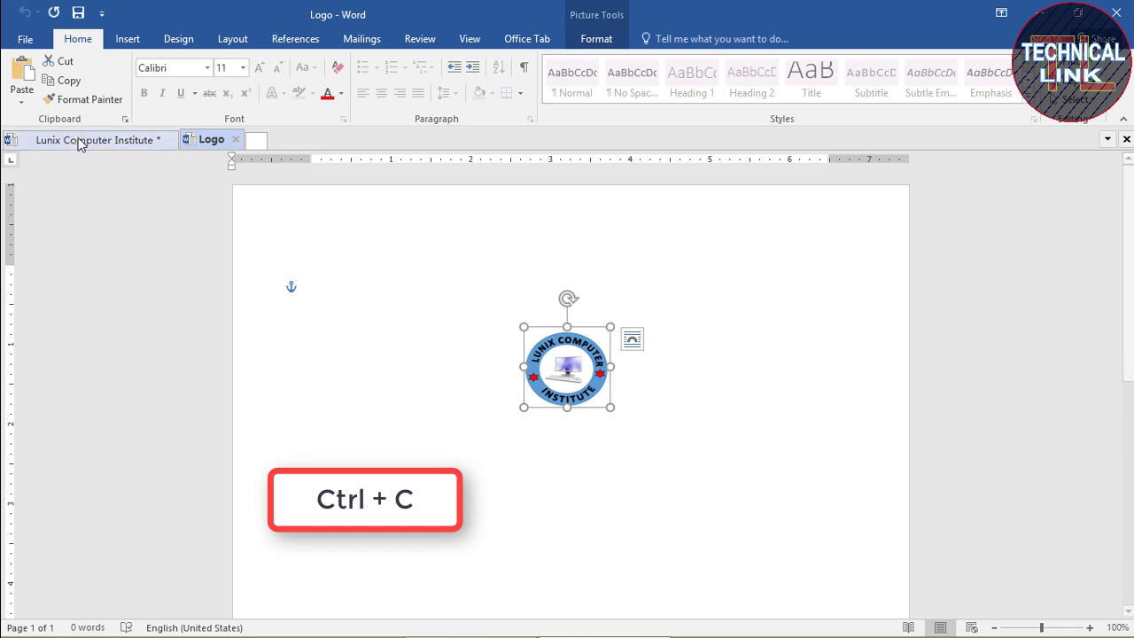
click(101, 140)
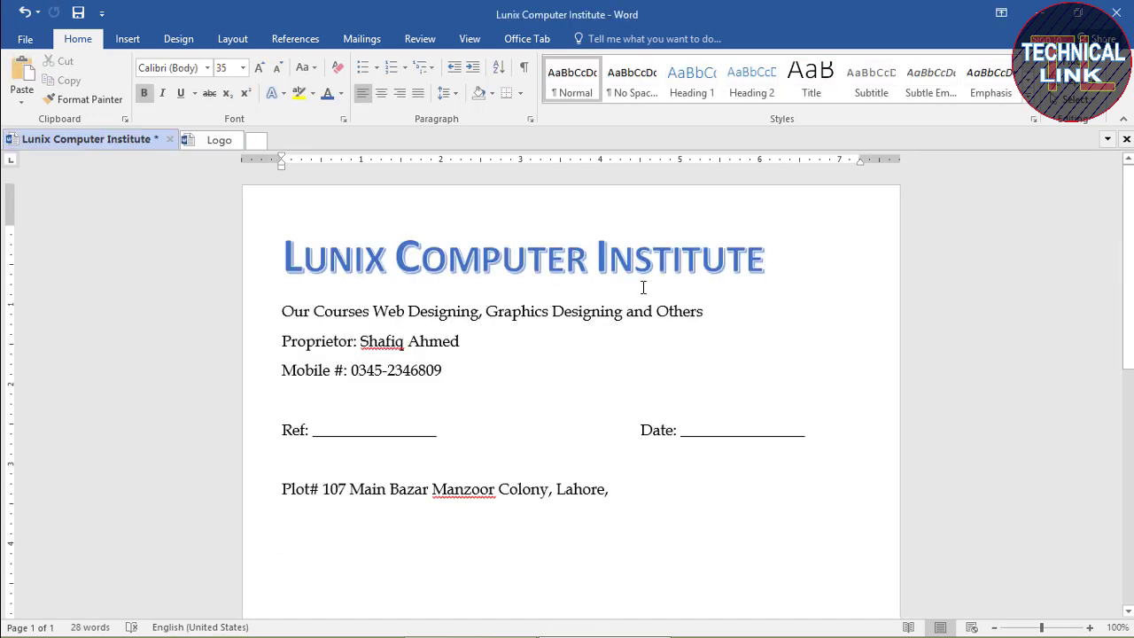
key(ctrl+v)
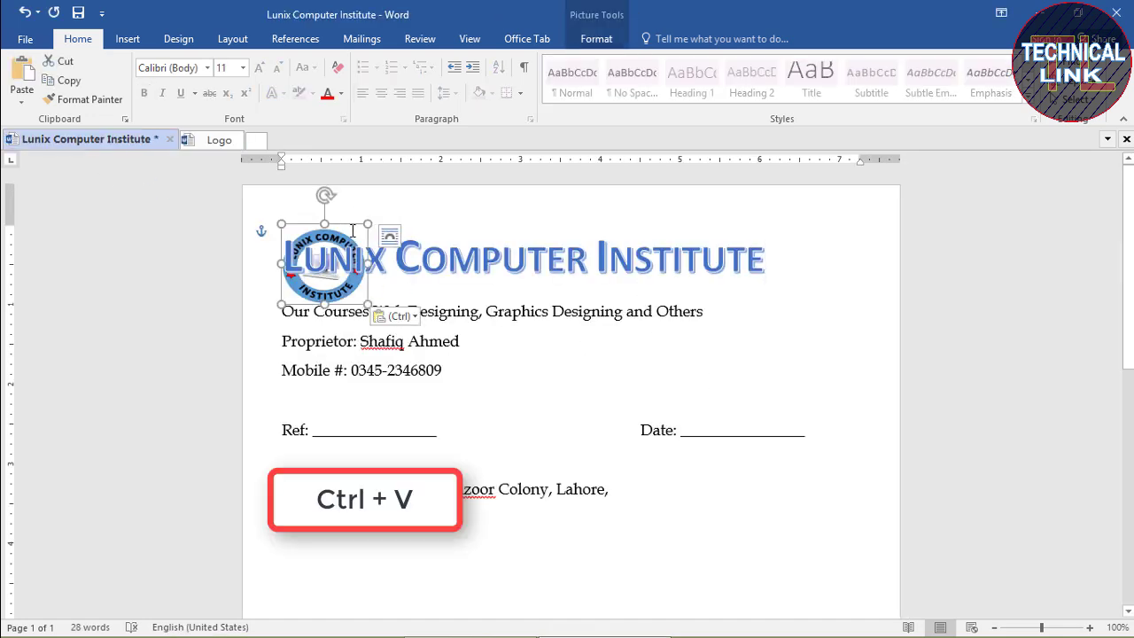
drag(346, 228, 838, 214)
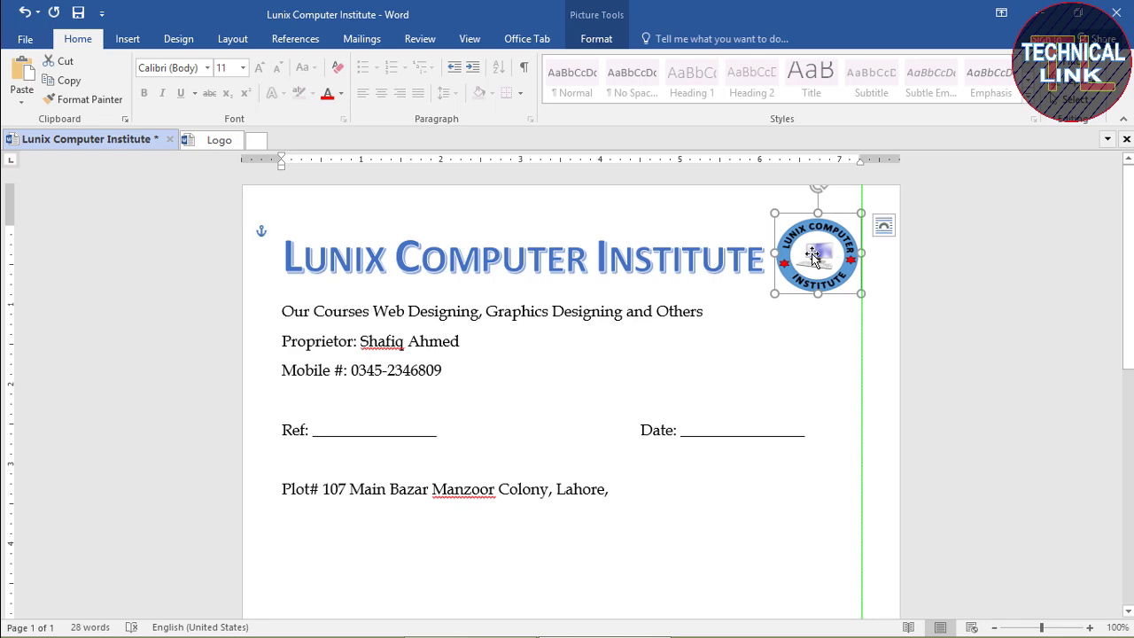
click(735, 319)
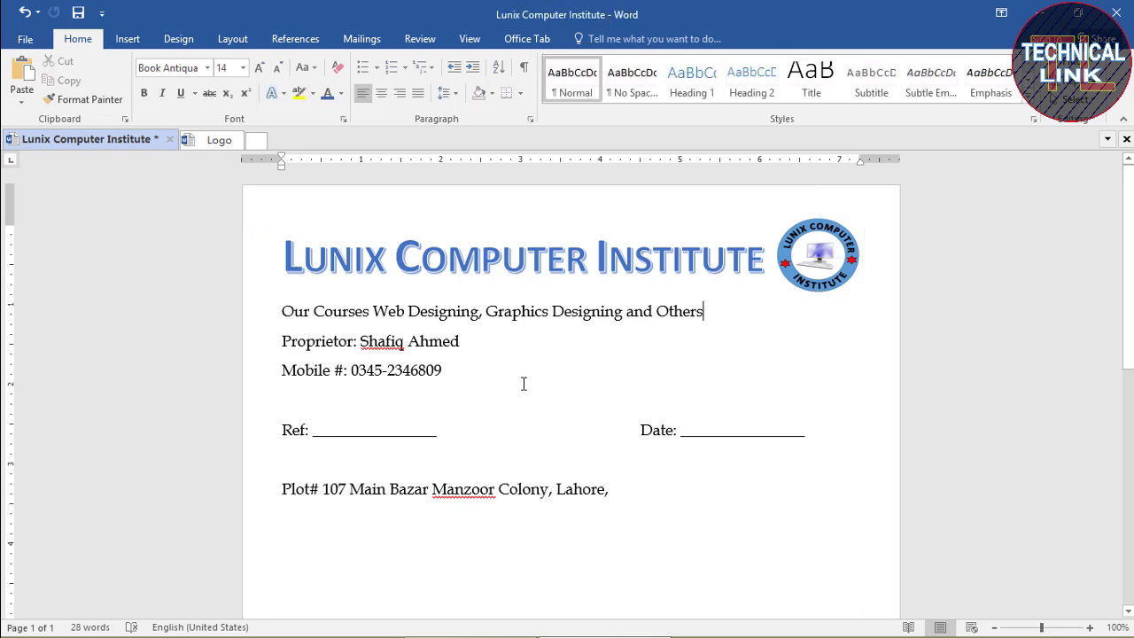
click(519, 93)
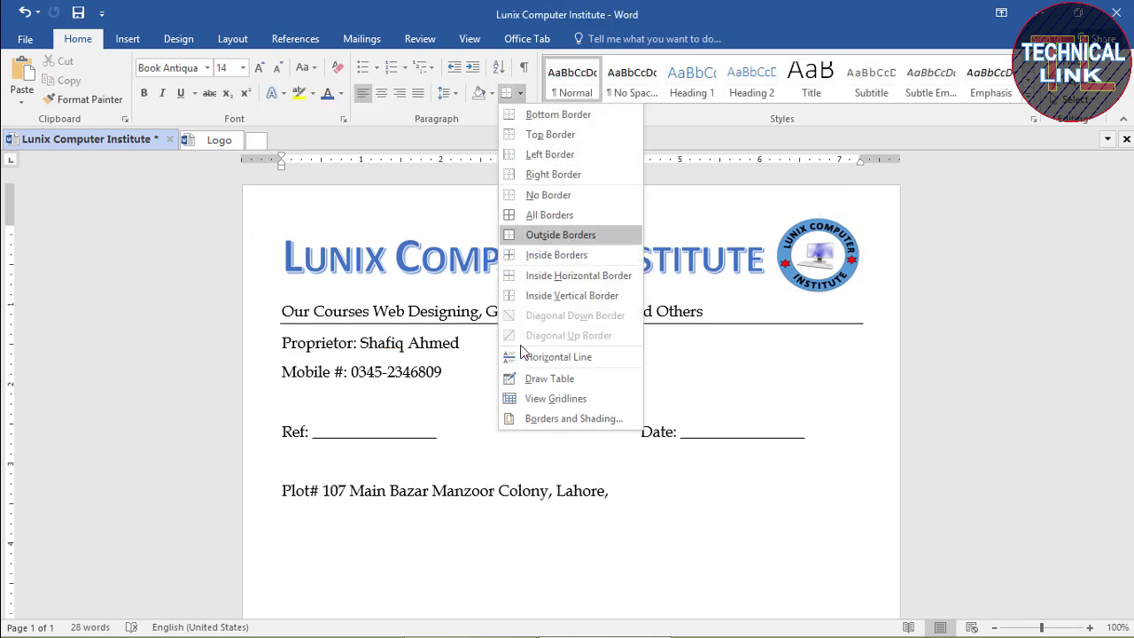
click(563, 419)
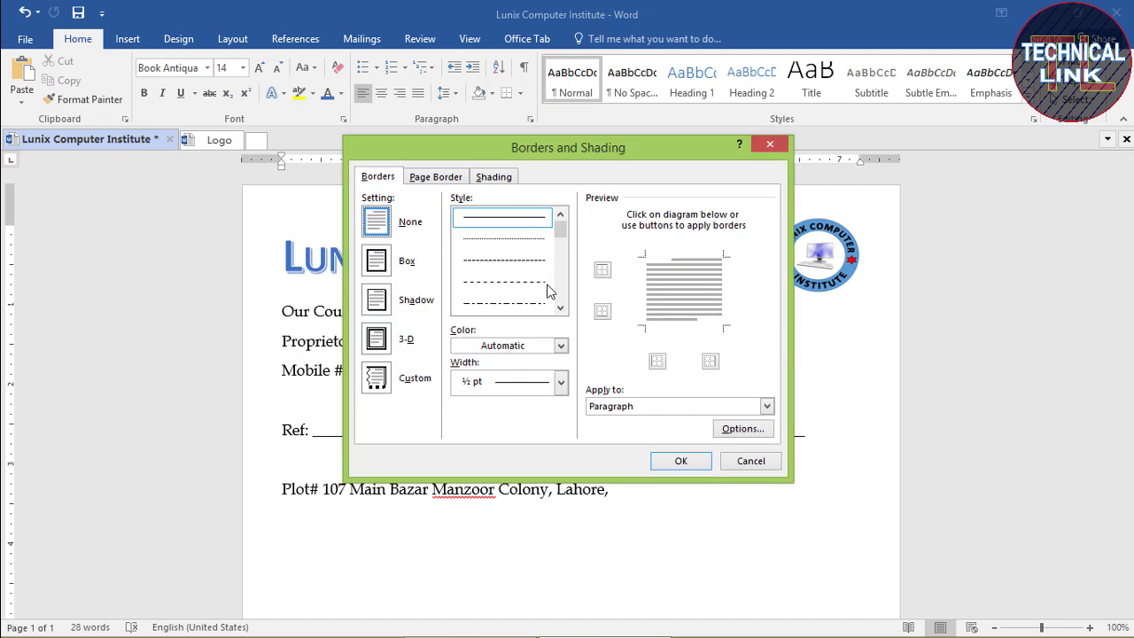
drag(567, 228, 564, 252)
click(503, 257)
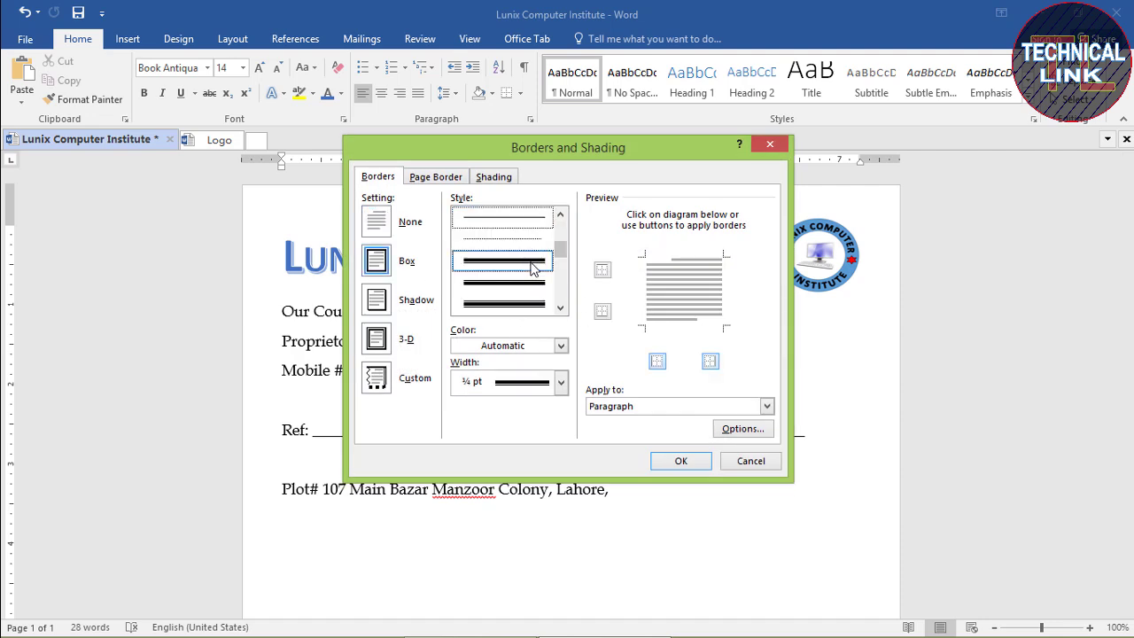
click(603, 270)
click(603, 311)
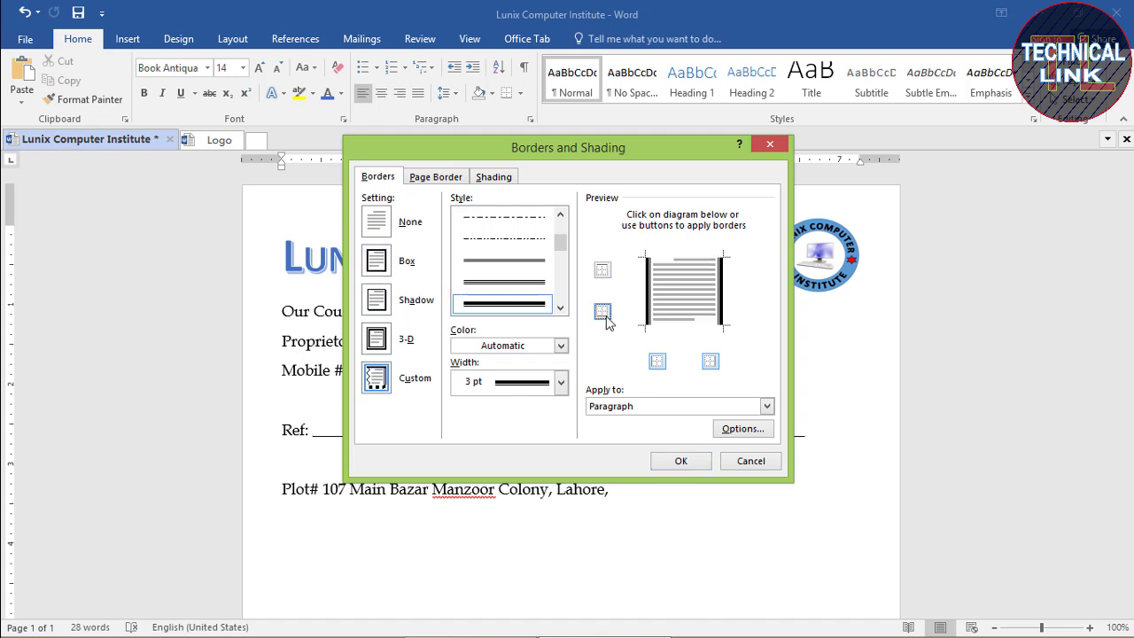
click(658, 363)
click(711, 363)
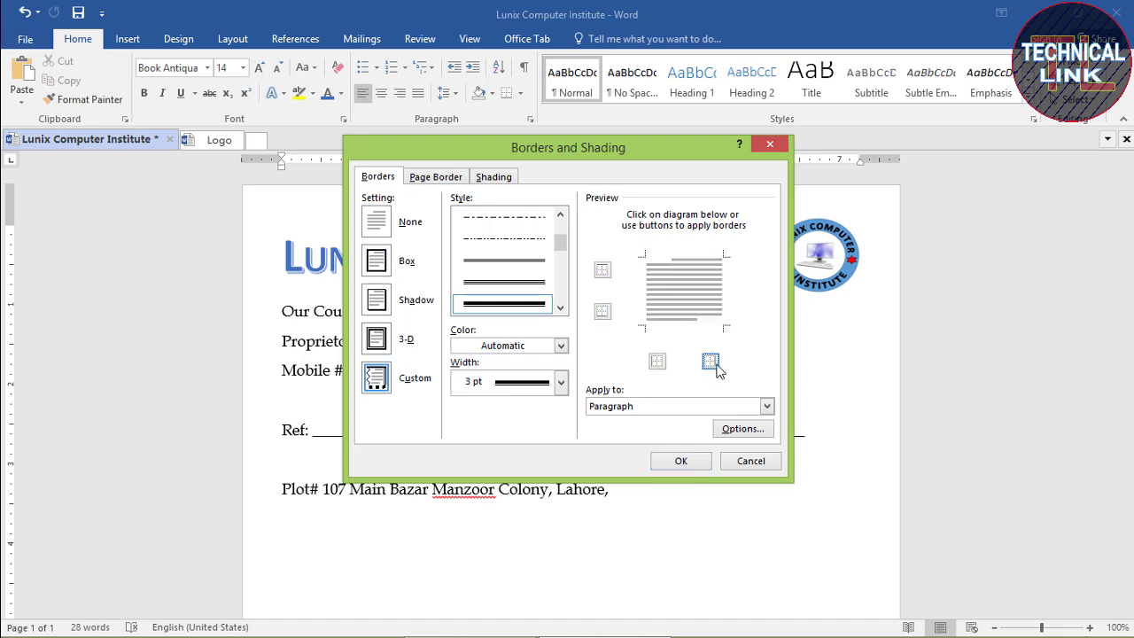
click(682, 461)
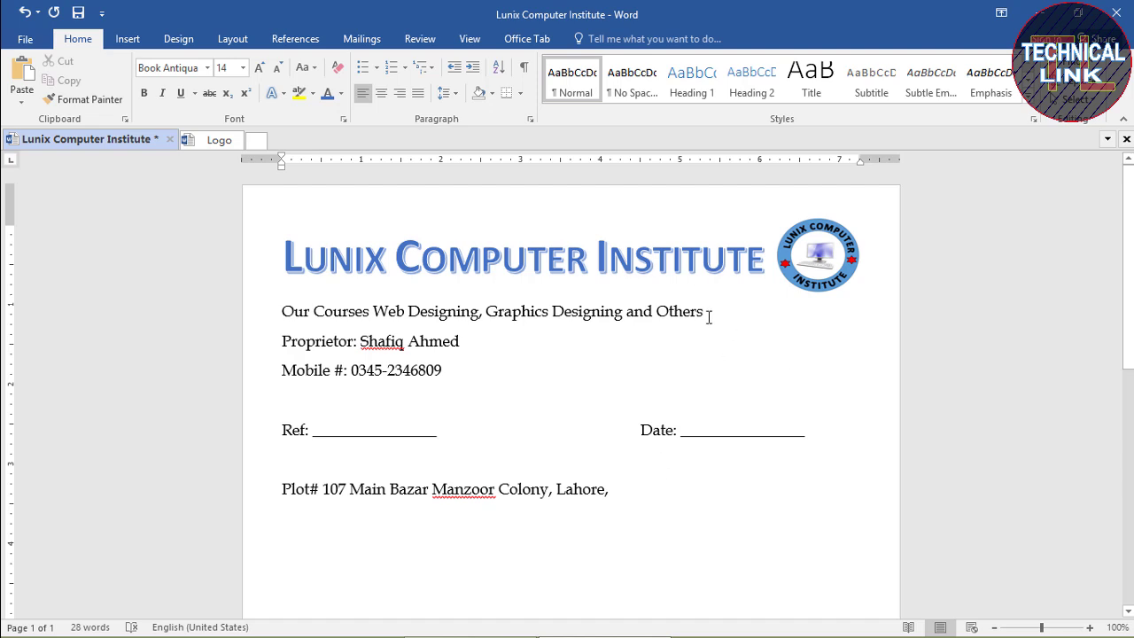
Add top and bottom borders to the courses line
drag(709, 317, 283, 320)
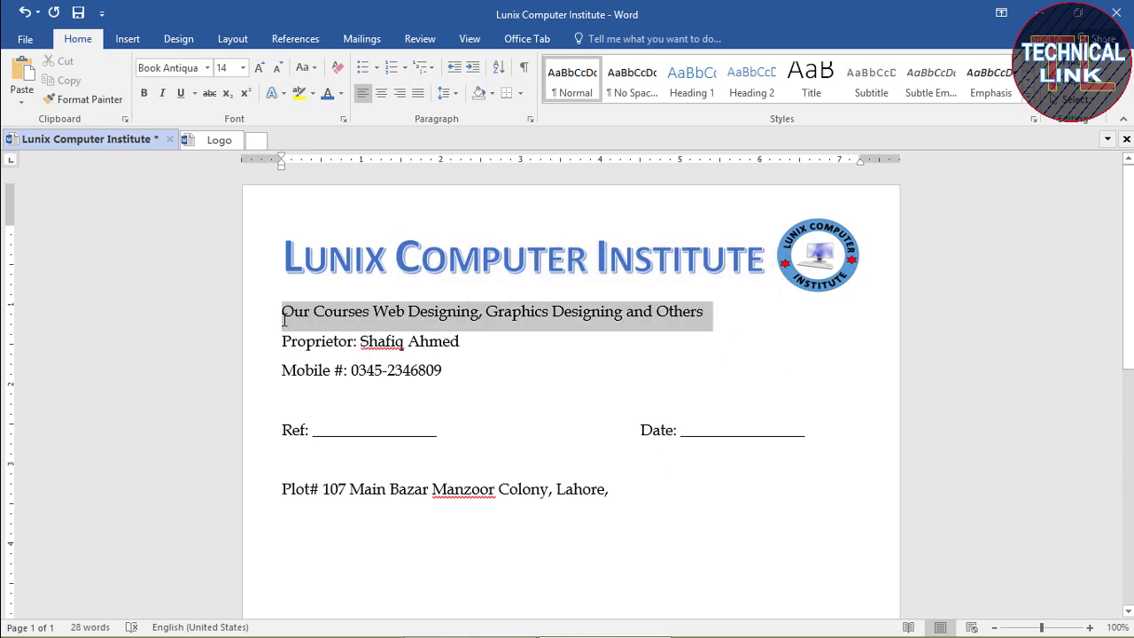
click(521, 93)
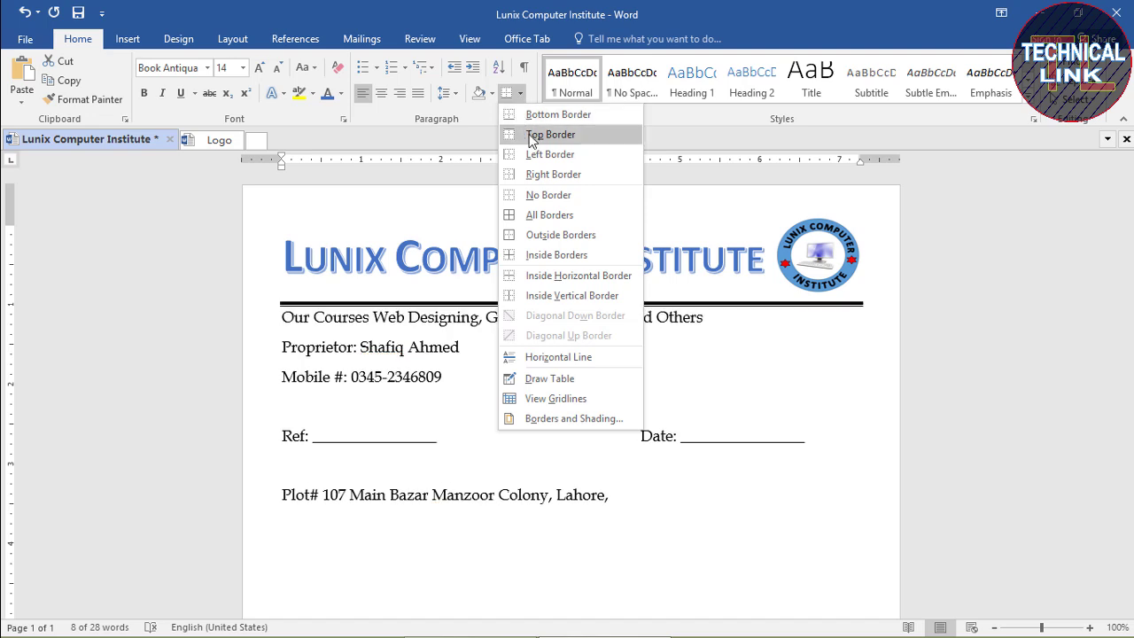
click(533, 135)
click(520, 93)
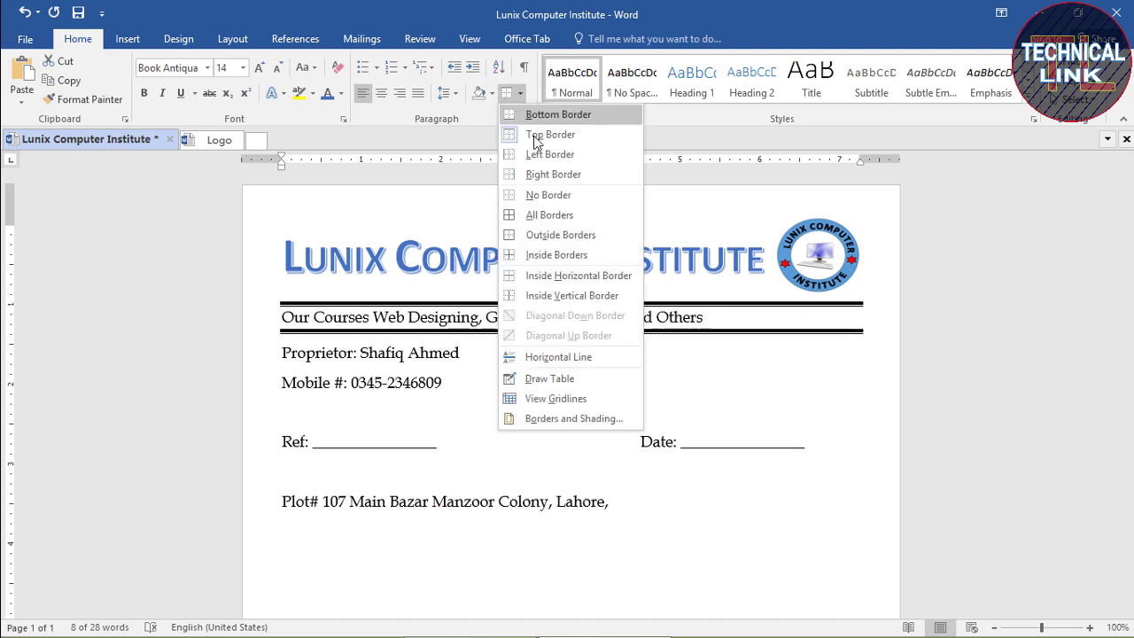
click(536, 116)
click(723, 324)
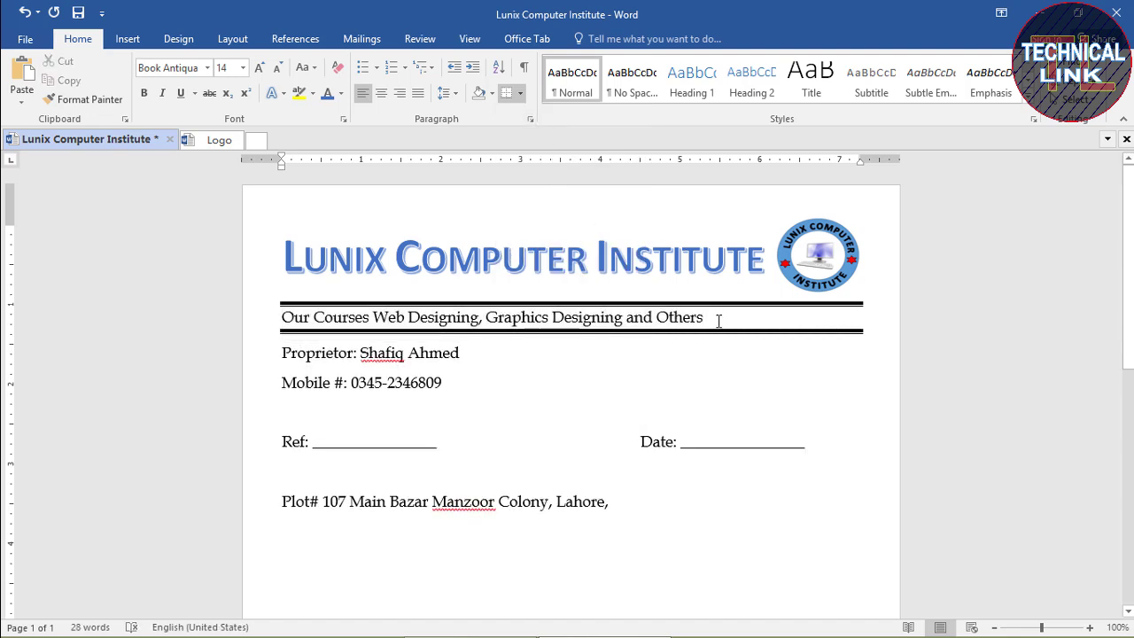
Make the courses line 16 pt, bold, red and centred, then save the letterhead
drag(716, 320, 282, 319)
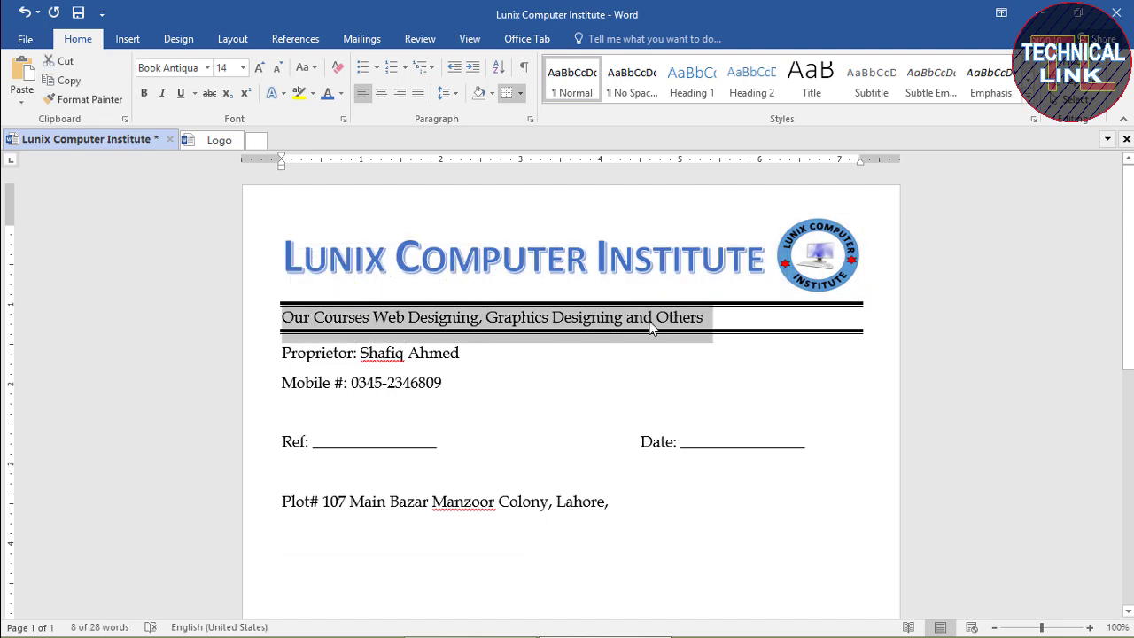
key(ctrl+bracketright)
key(ctrl+bracketright)
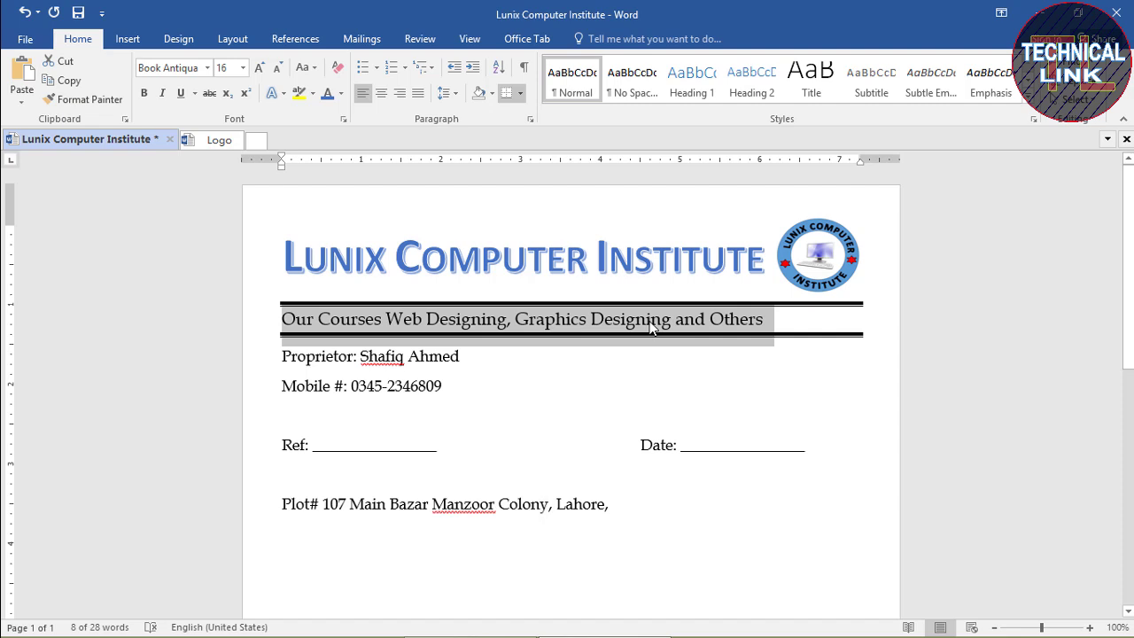
click(145, 93)
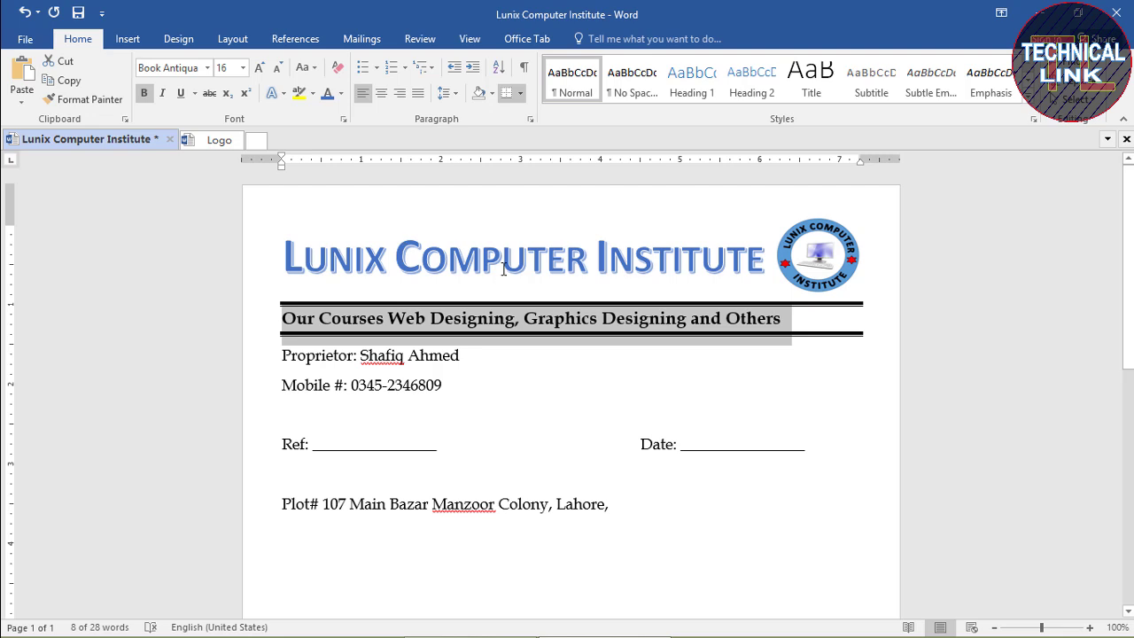
click(341, 93)
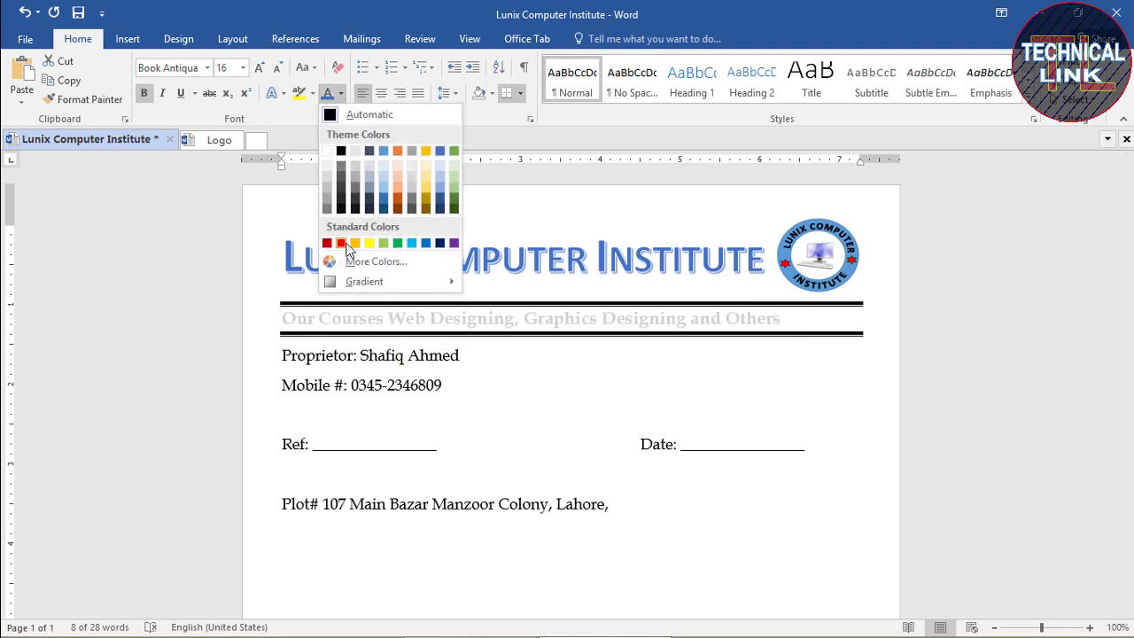
click(342, 242)
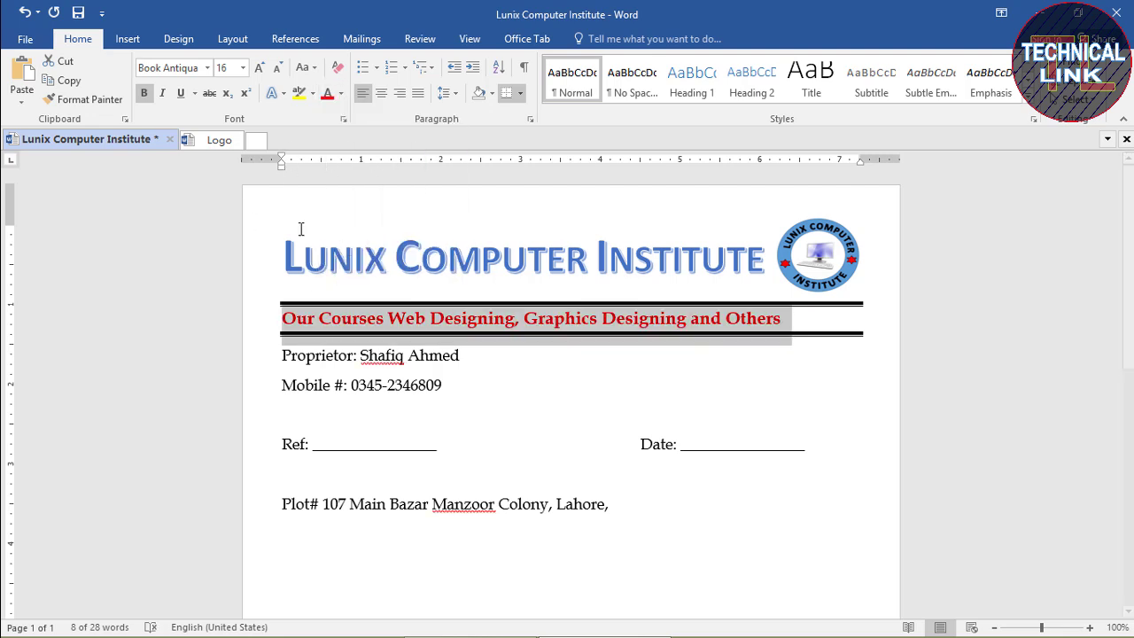
click(382, 96)
click(510, 383)
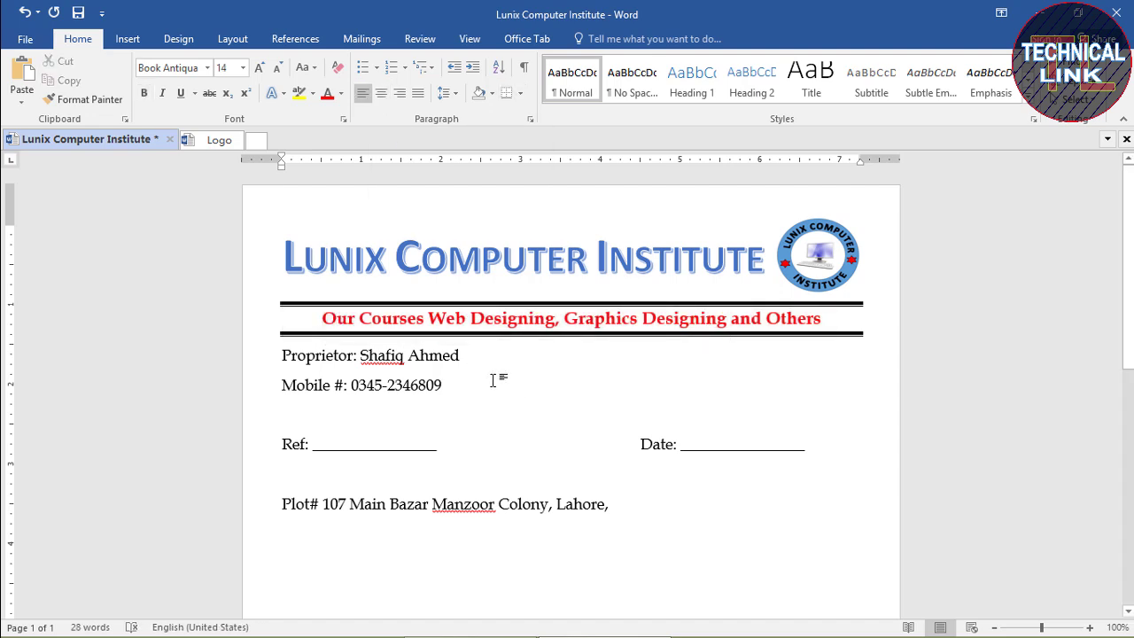
key(ctrl+s)
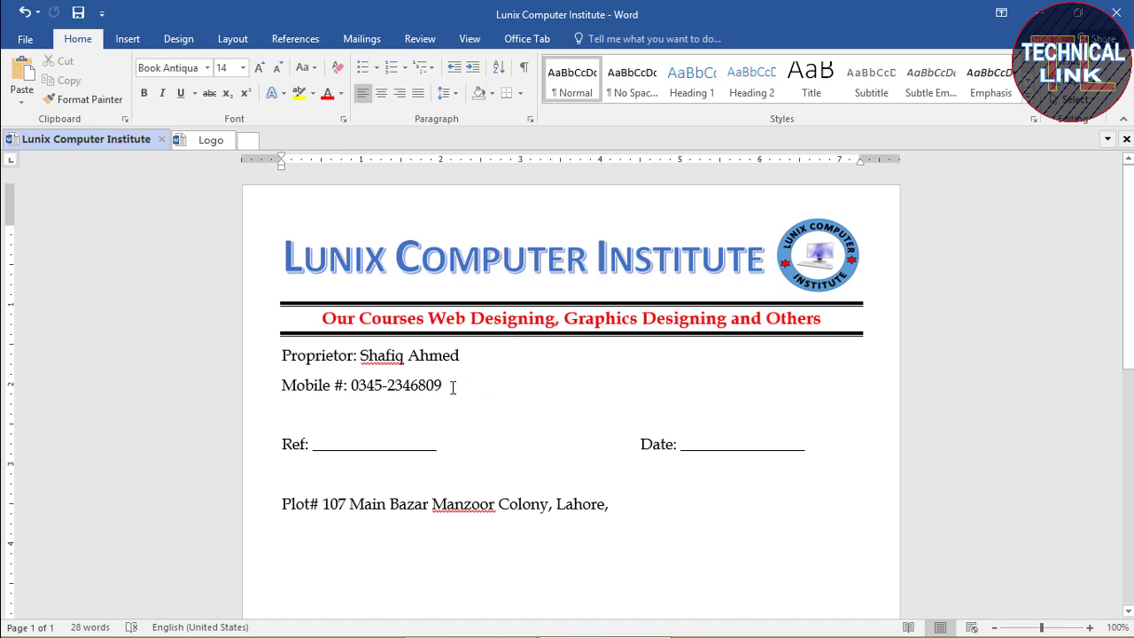
Centre the Proprietor and Mobile lines and make the proprietor's name bold capitals
drag(453, 388, 274, 354)
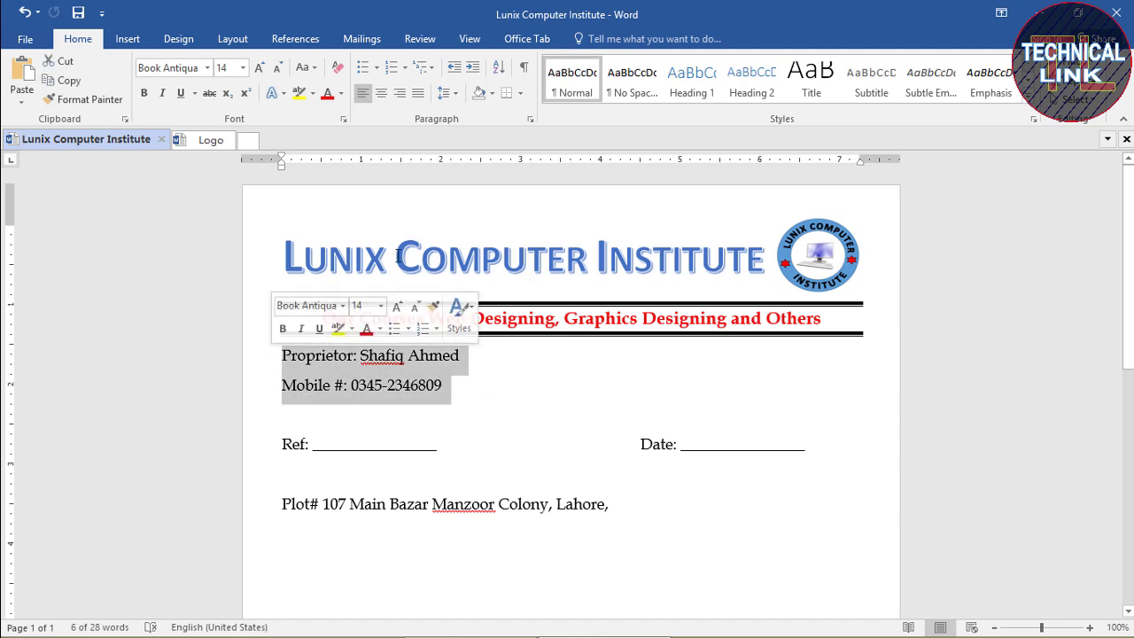
click(400, 93)
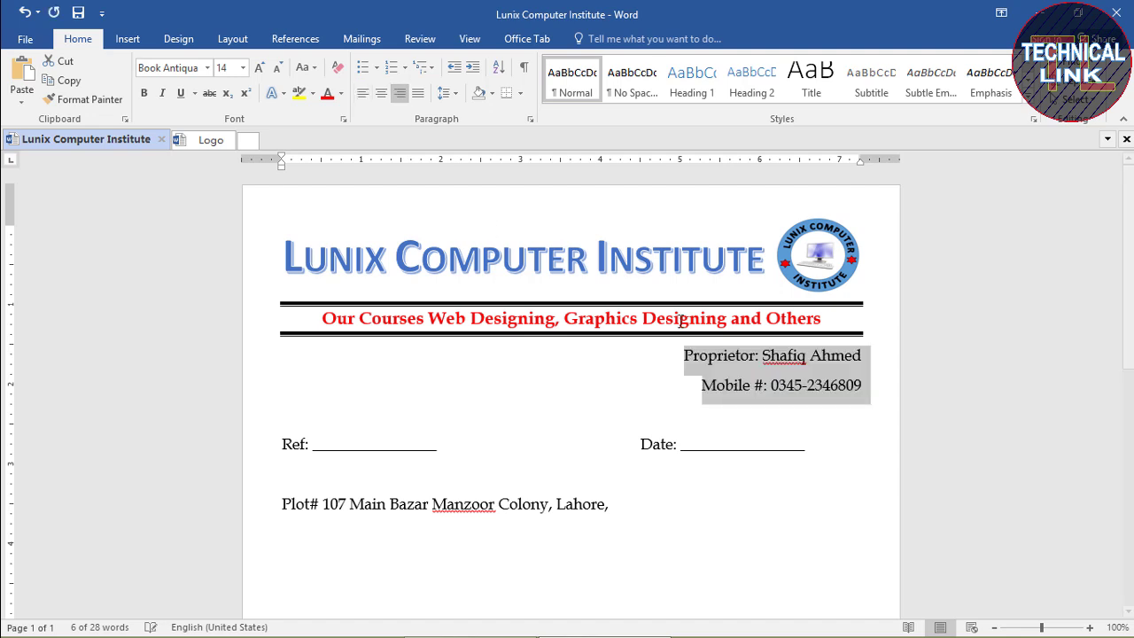
click(381, 92)
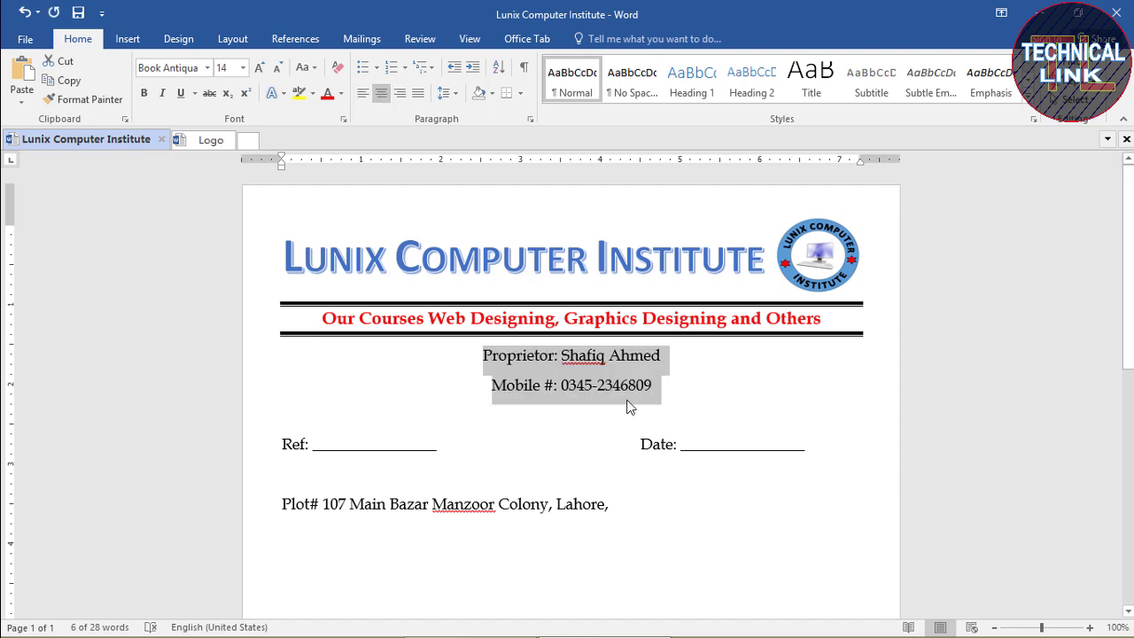
click(673, 363)
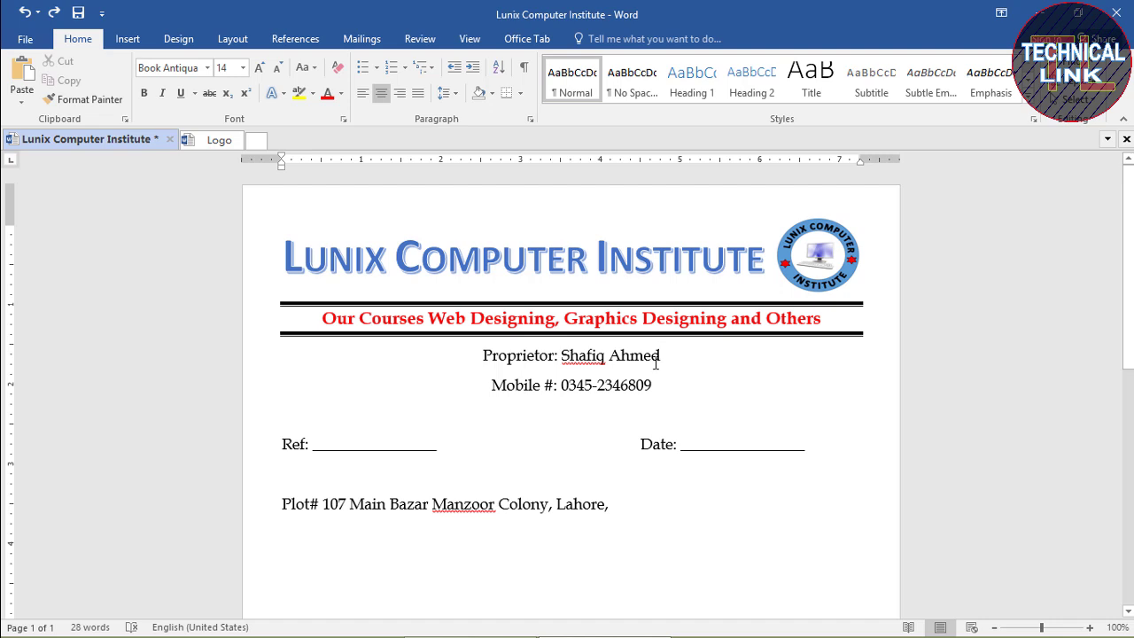
drag(656, 363, 560, 360)
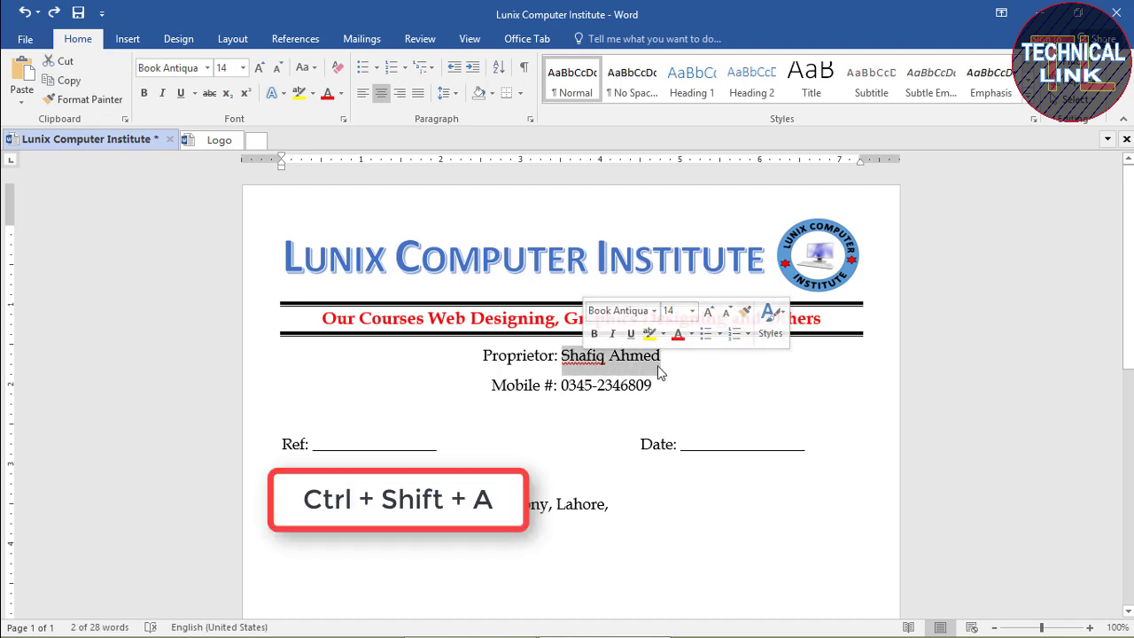
key(ctrl+shift+a)
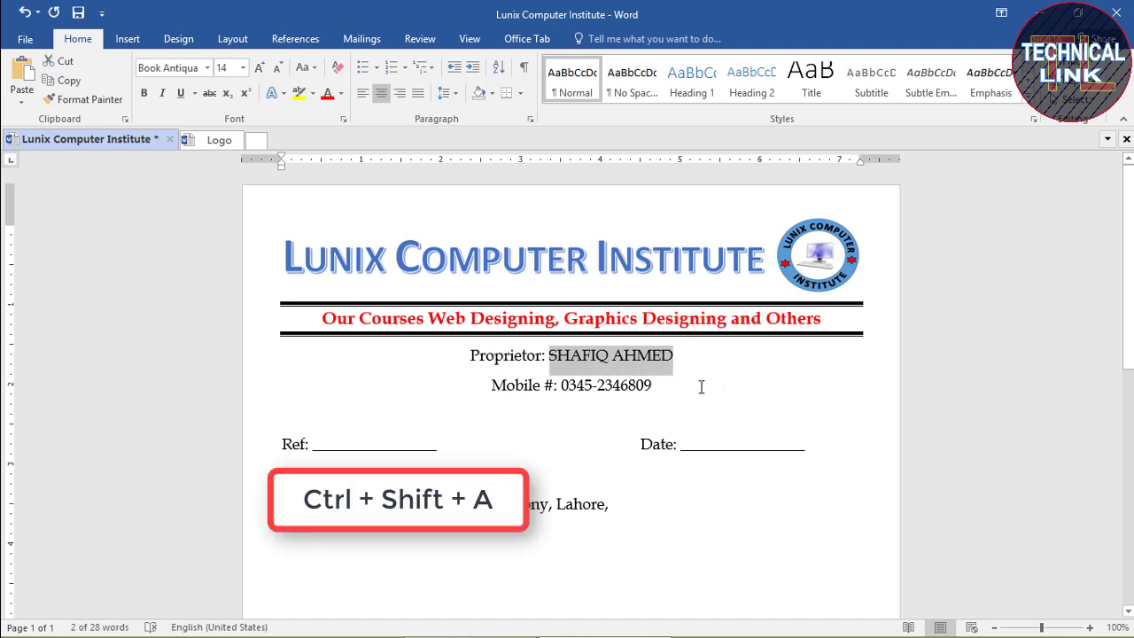
key(ctrl+b)
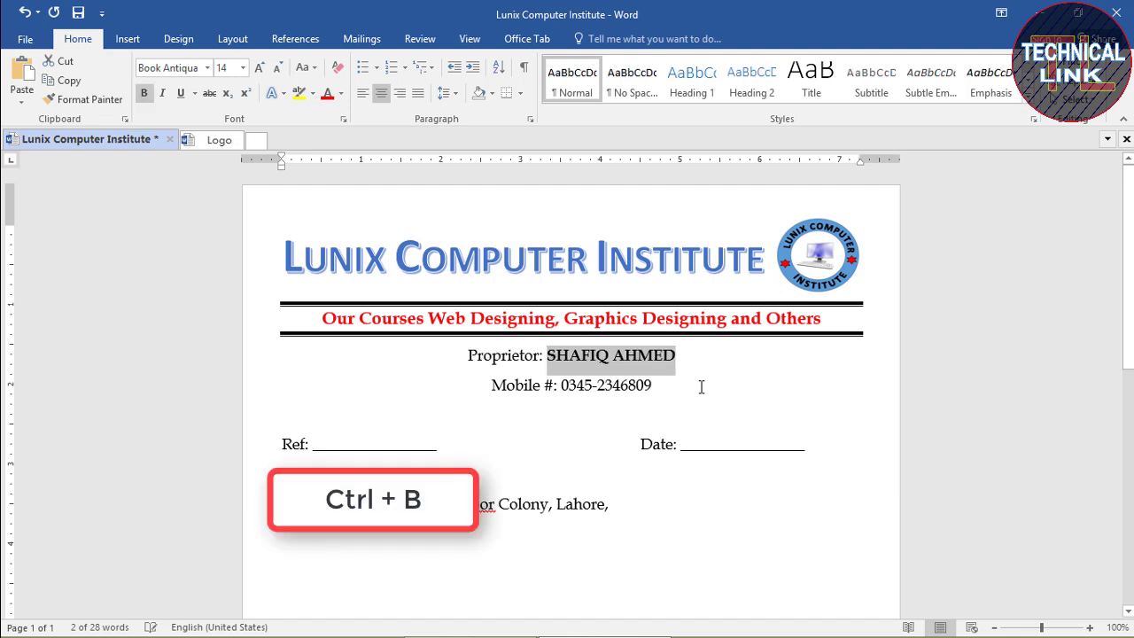
Make the mobile number bold
drag(701, 386, 577, 396)
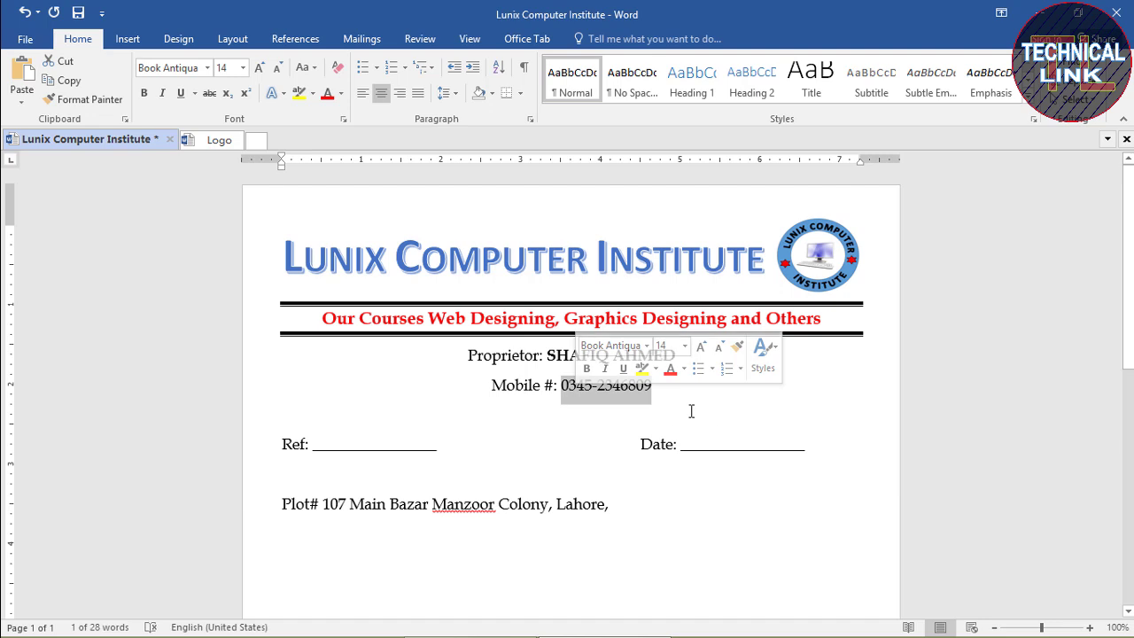
click(753, 403)
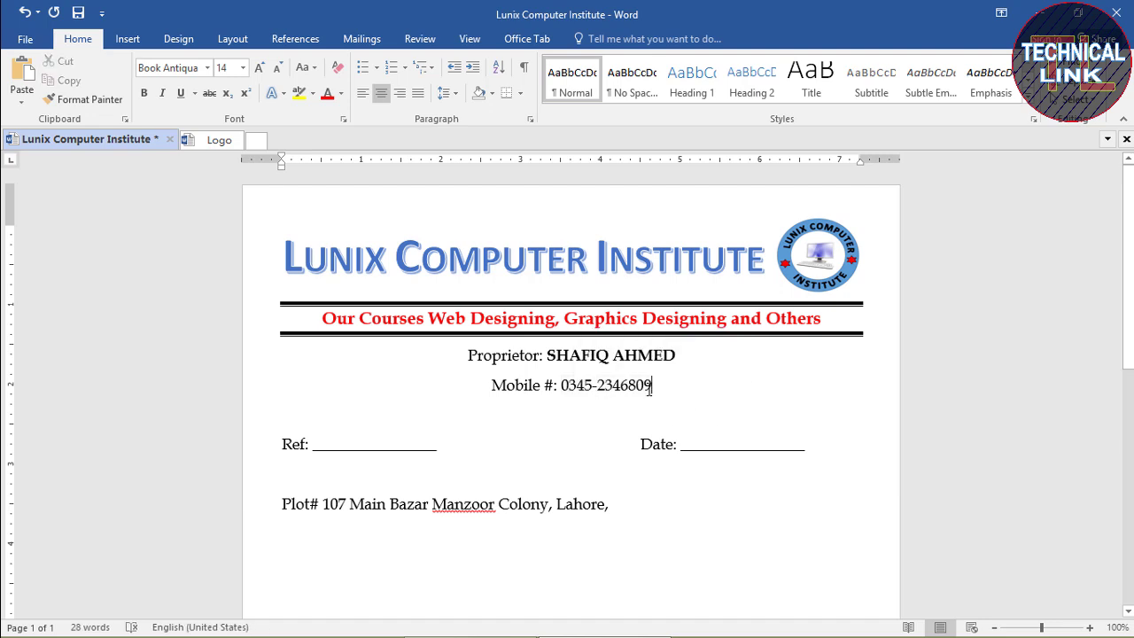
drag(653, 387, 563, 392)
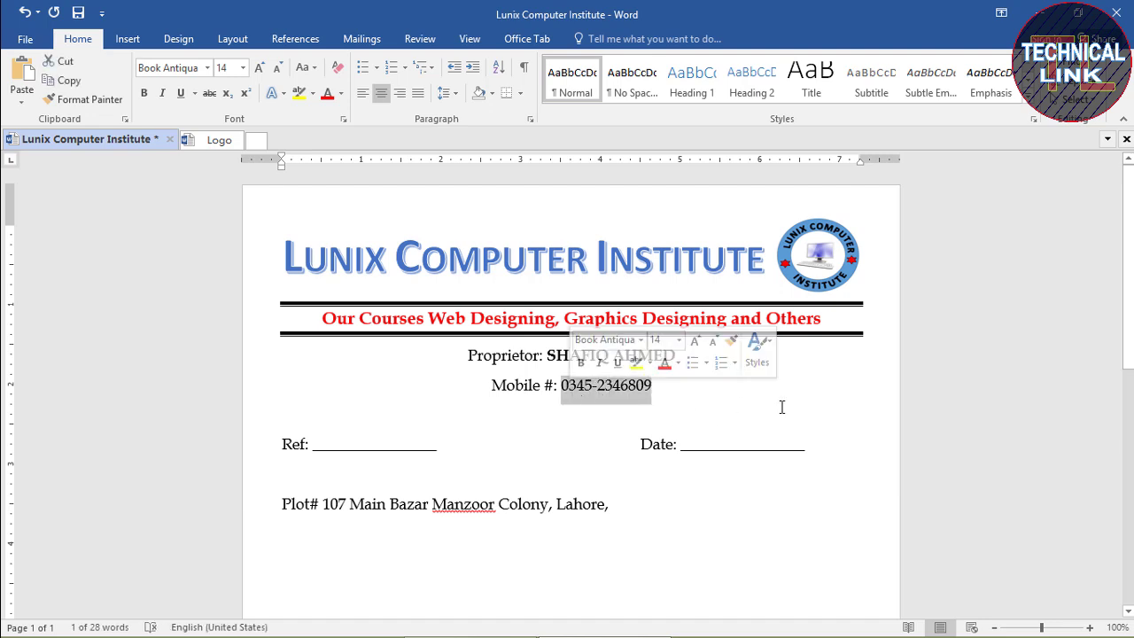
key(ctrl+b)
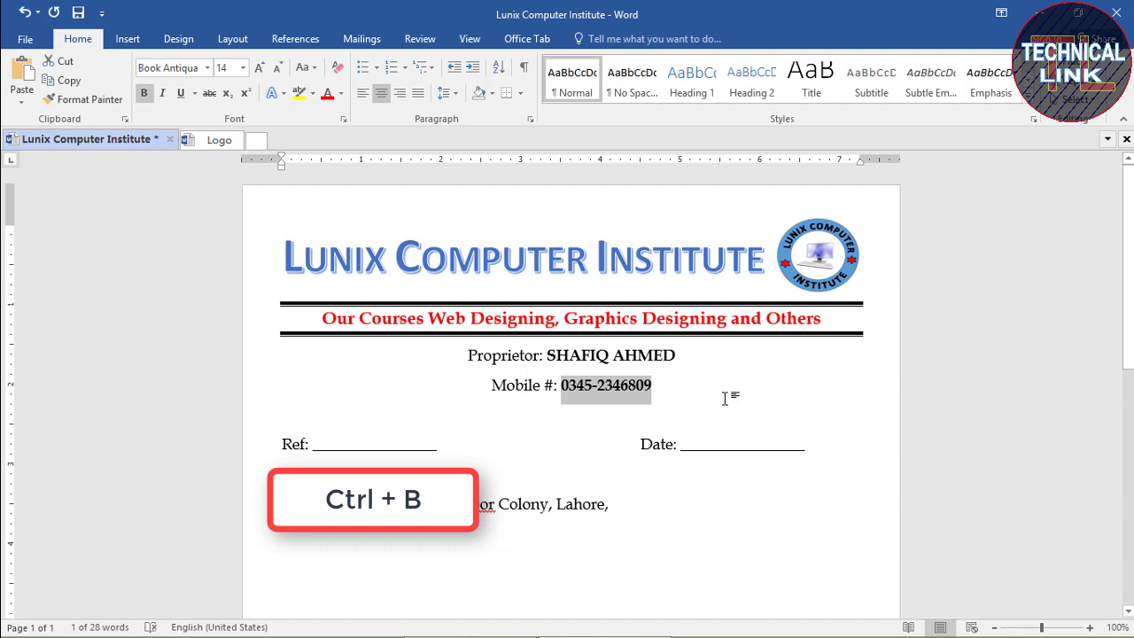
click(726, 398)
click(600, 444)
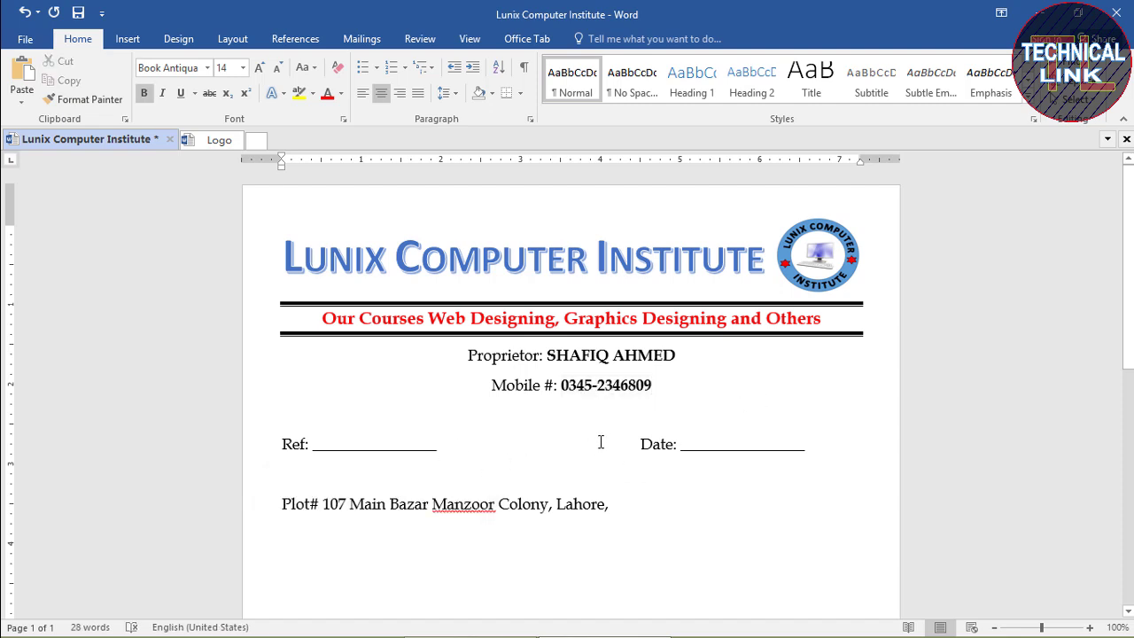
Line Date: up with the Ref line and add a top border above the address line
key(Tab)
key(Tab)
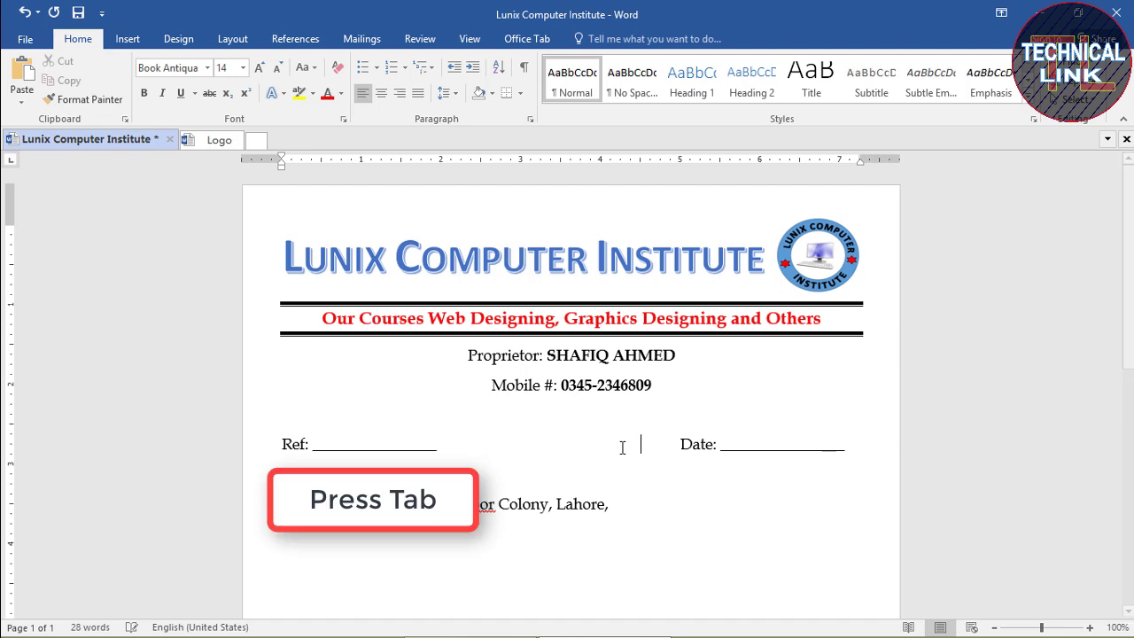
key(BackSpace)
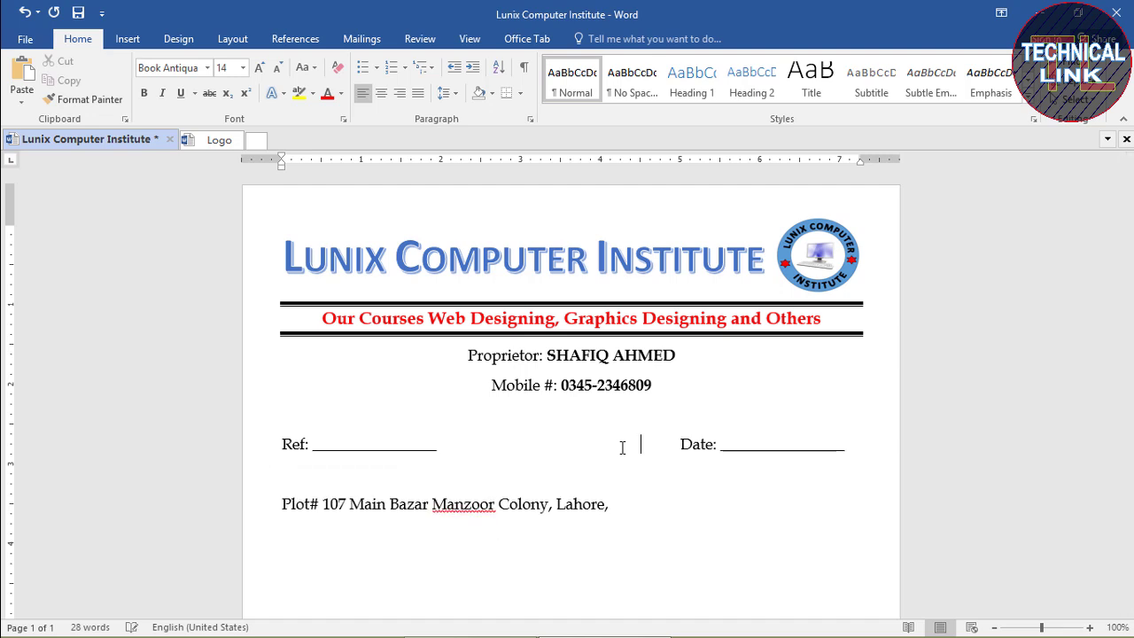
click(612, 504)
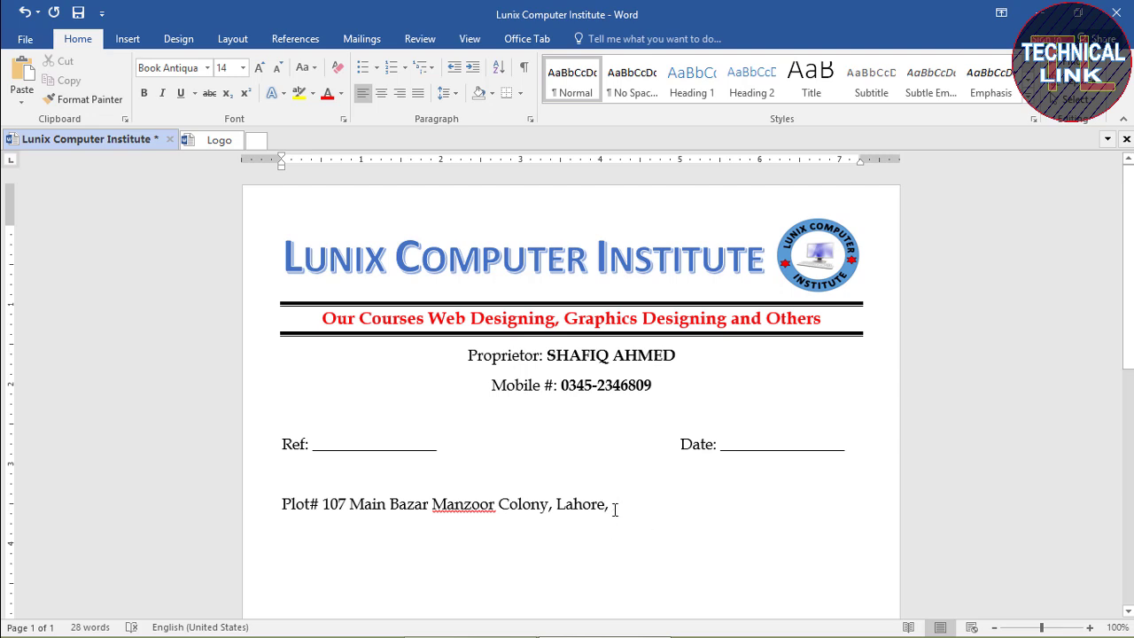
drag(615, 507, 284, 513)
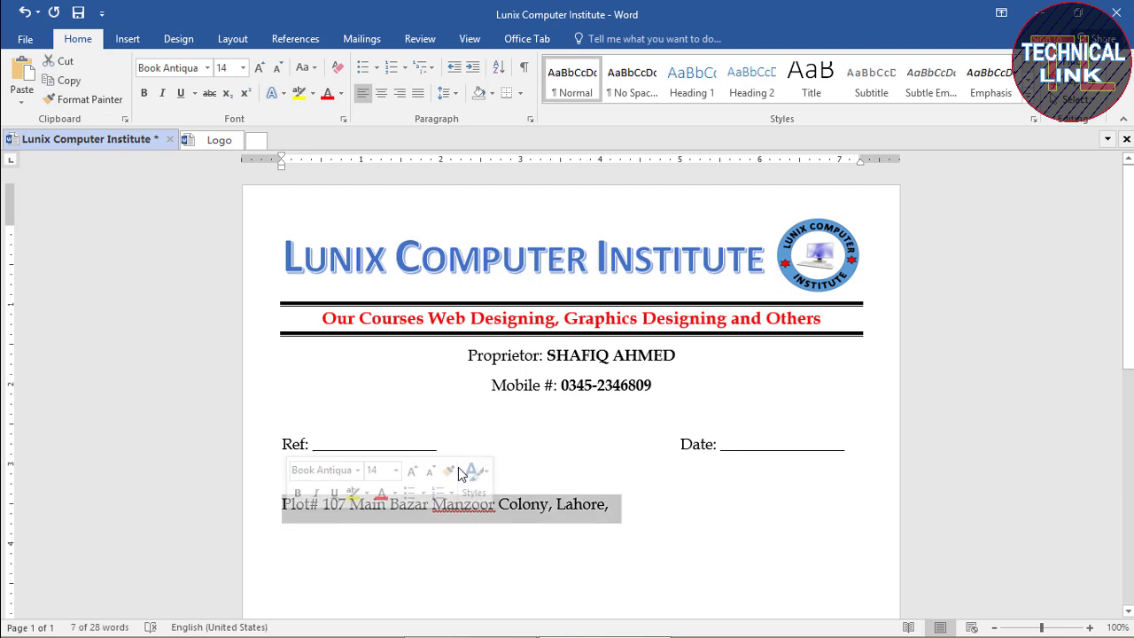
click(520, 93)
click(540, 135)
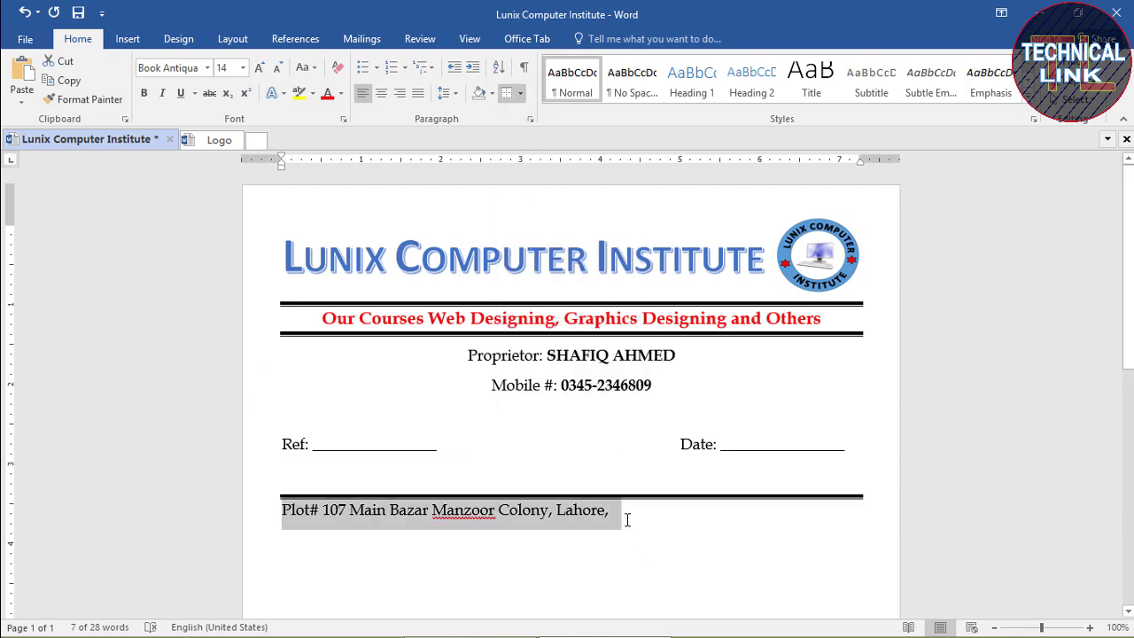
Make the address line 16 pt, bold and centred
key(ctrl+bracketright)
key(ctrl+bracketright)
key(ctrl+bracketright)
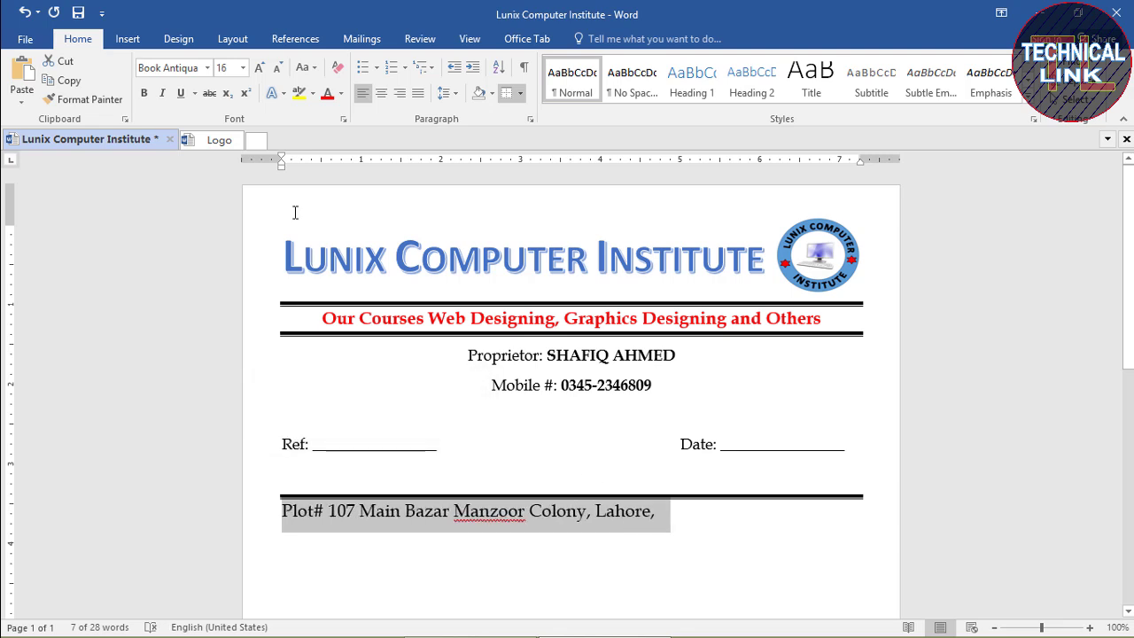
click(144, 94)
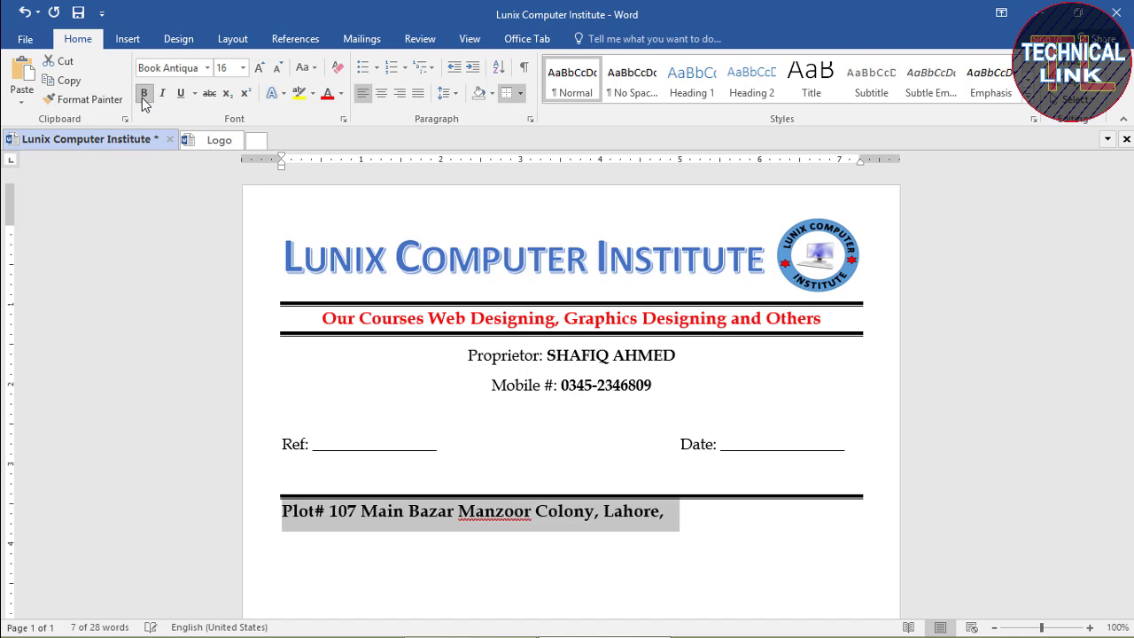
click(383, 98)
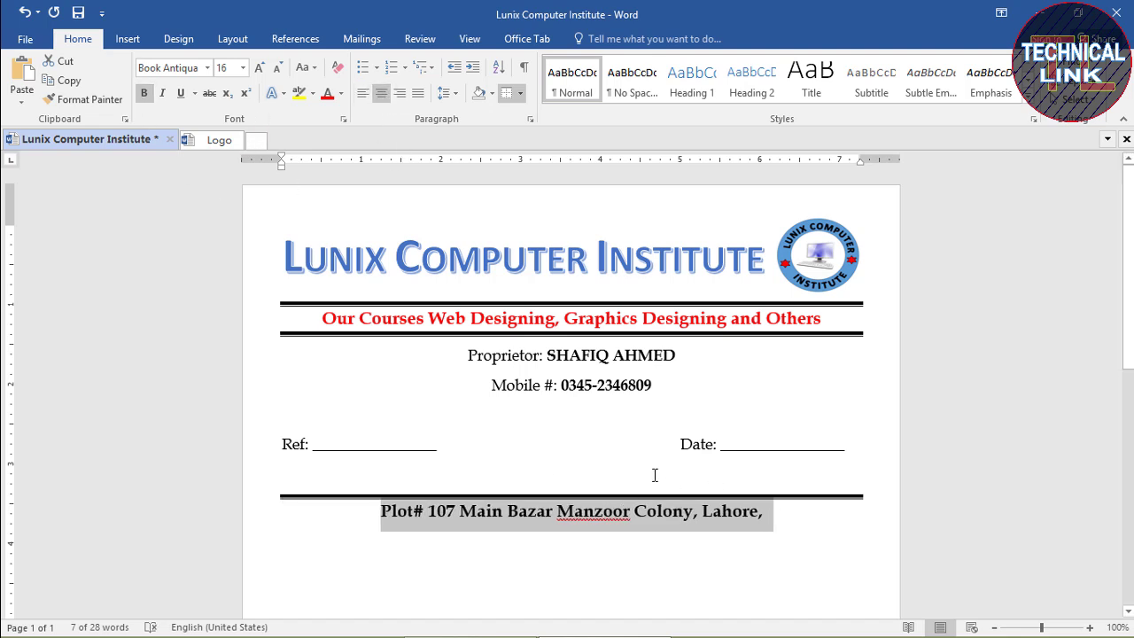
click(311, 476)
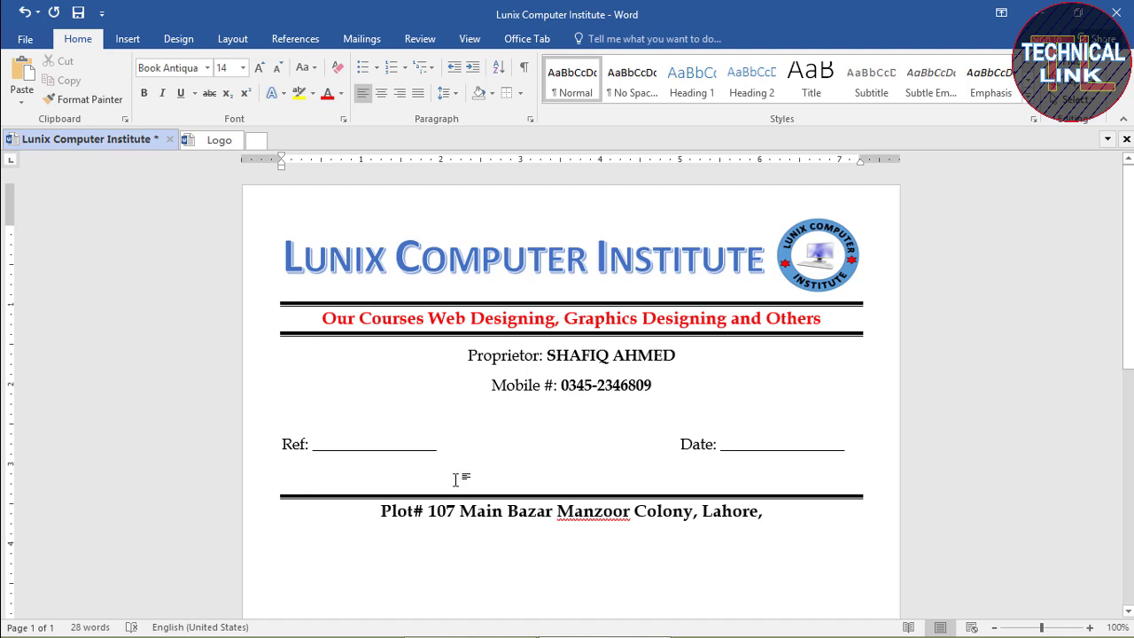
Add blank lines to push the address footer to the page bottom, then preview the print
key(Return)
key(Return)
key(Return)
key(Return)
key(Return)
key(Return)
key(Return)
key(Return)
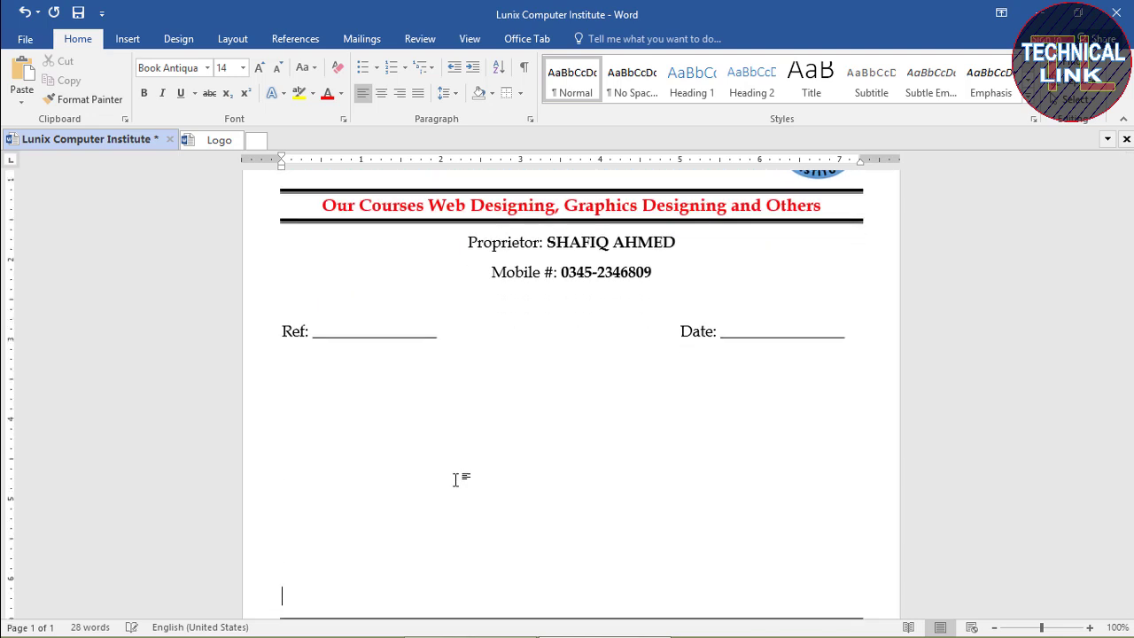
key(Return)
key(Return)
key(Return)
key(Return)
key(Return)
key(Return)
key(Return)
key(Return)
key(Return)
key(Return)
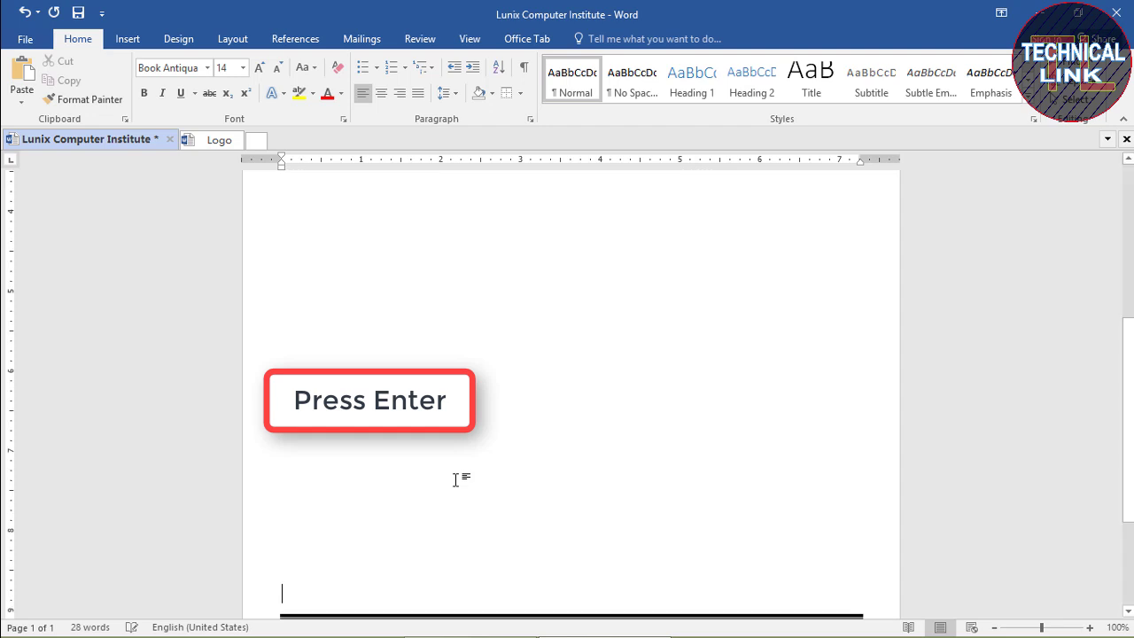
key(Return)
key(Return)
key(Return)
key(Return)
key(Return)
key(Return)
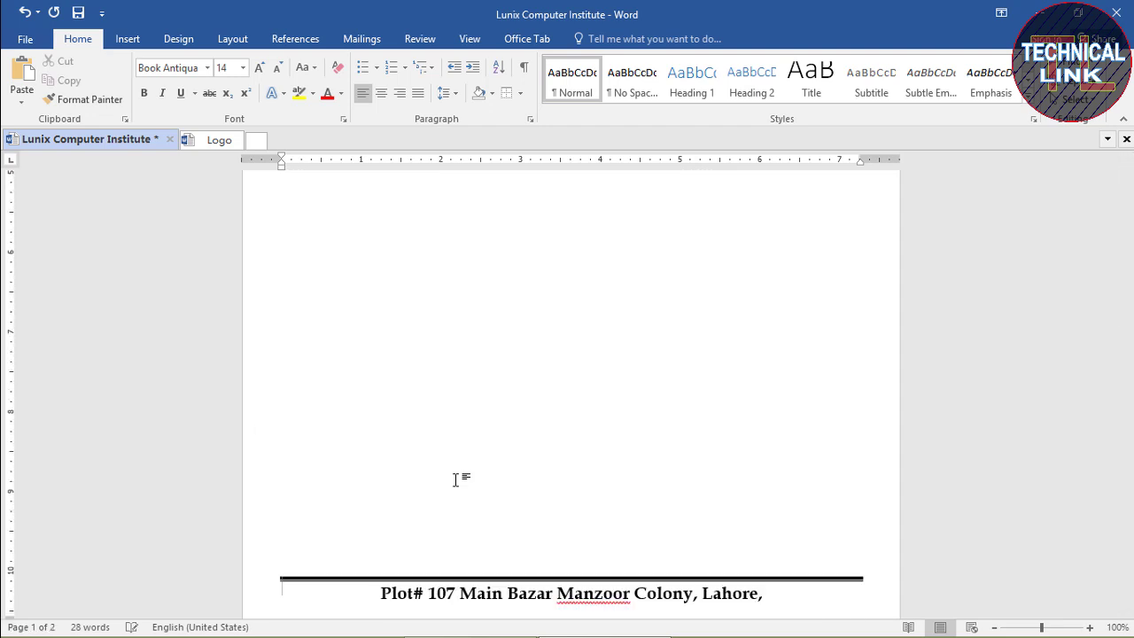
scroll(456, 479, down, 2)
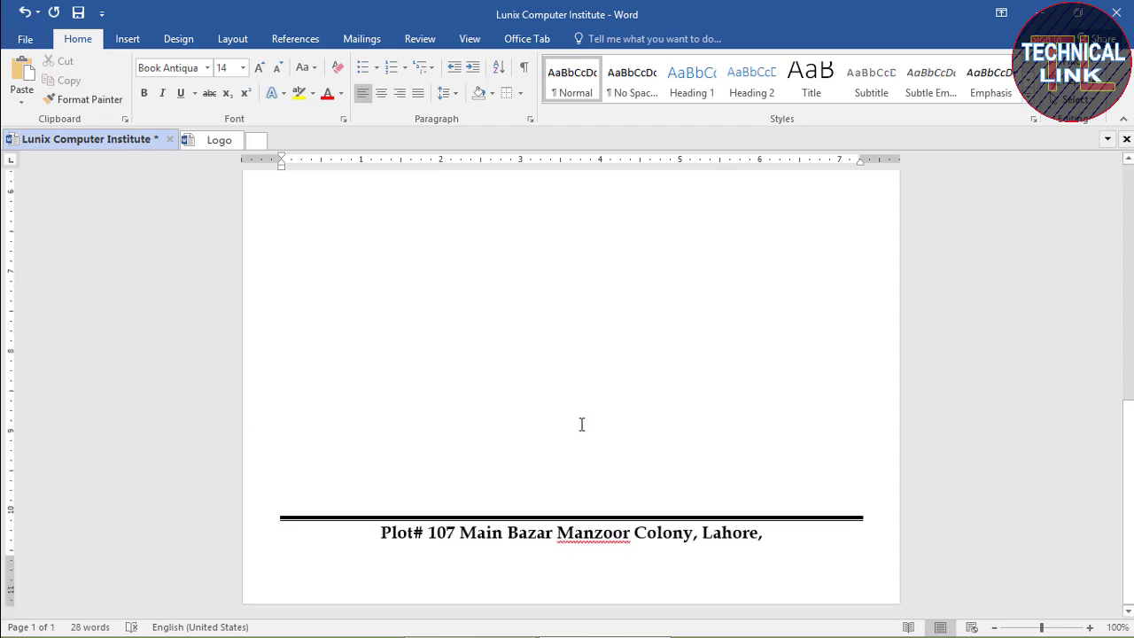
scroll(581, 424, up, 10)
scroll(579, 425, down, 8)
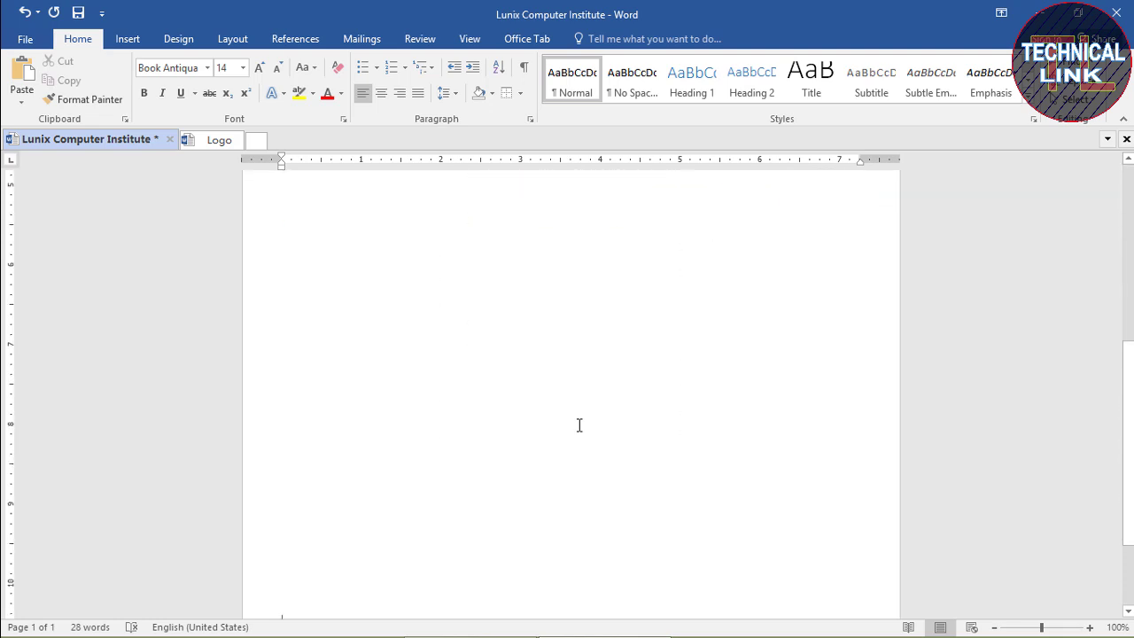
scroll(579, 425, down, 2)
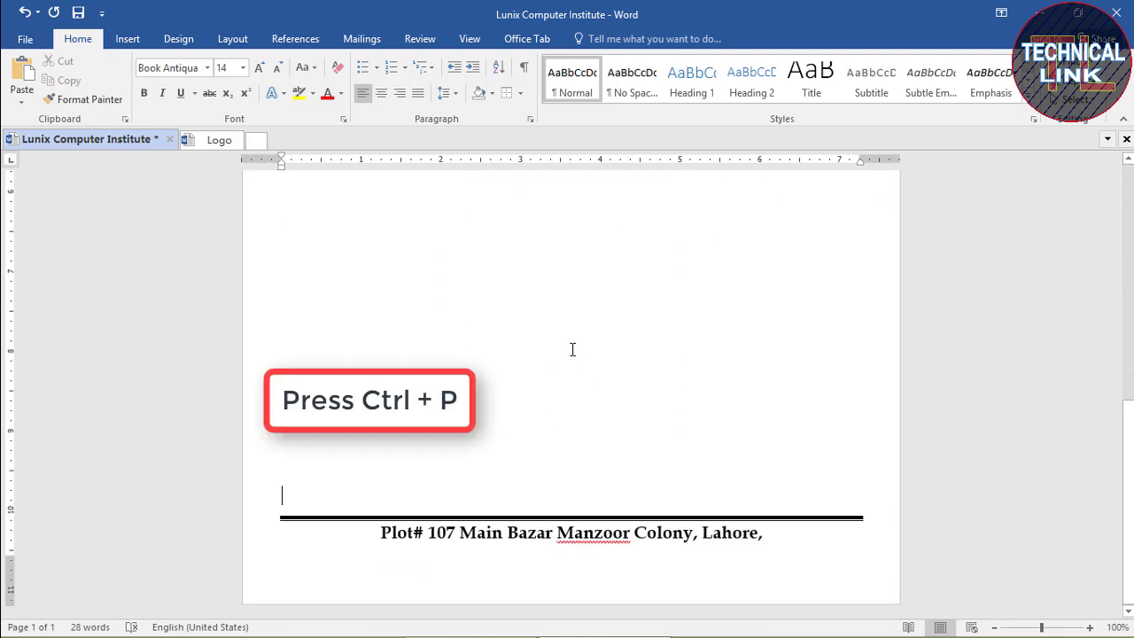
key(ctrl+p)
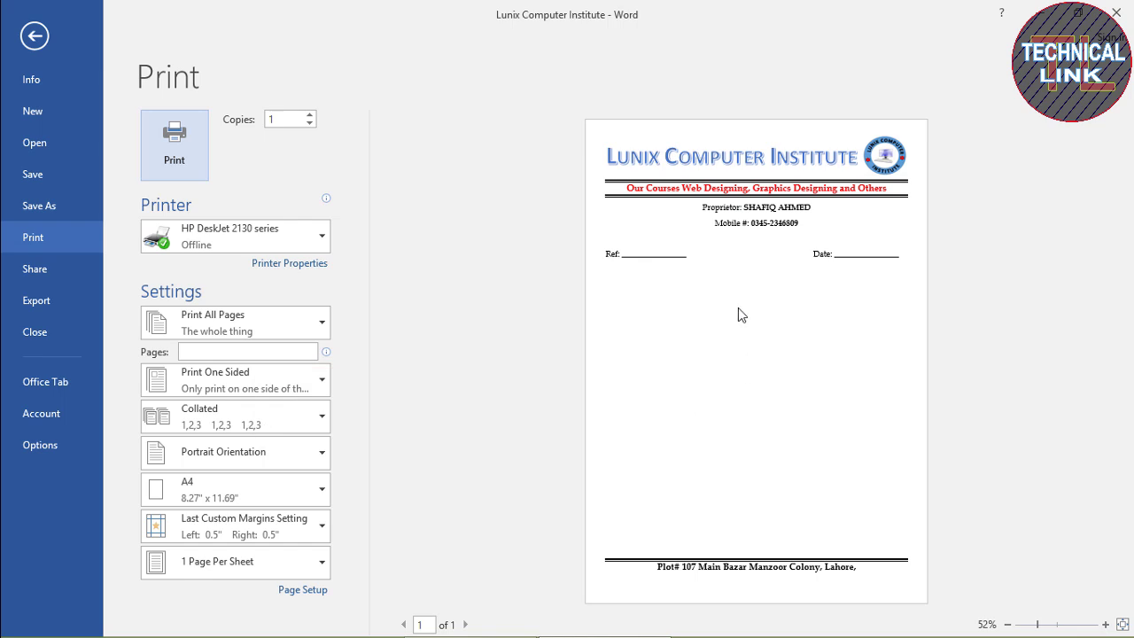